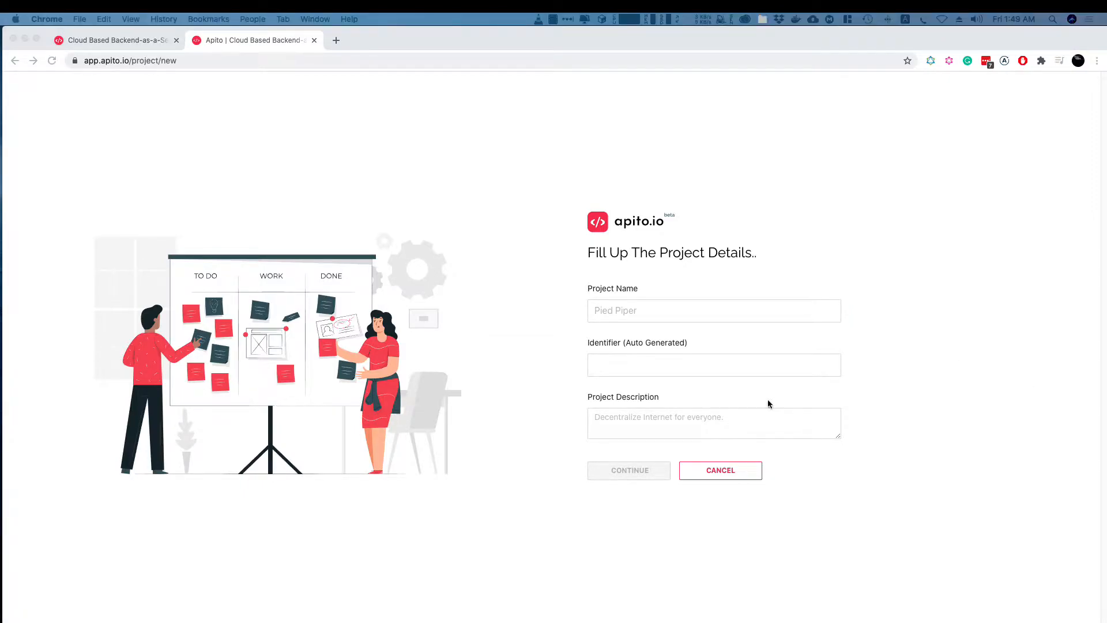
Name the project Quantum Ecommerce, describe it as "Quantum eCommerce. Made with Next.js | GraphQL | Apollo Server | Apollo Client | SSR" and continue
left_click(647, 314)
type("Quantum Ecommerce")
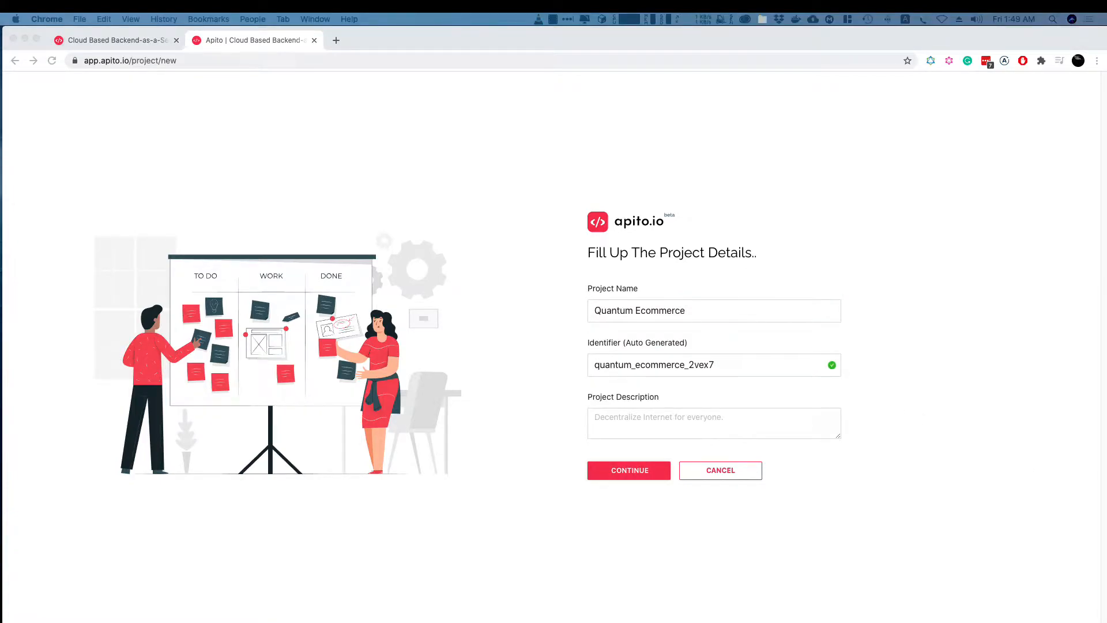
left_click(630, 410)
type("Quantum eCommerce. Made with Next.js | GraphQL | Apollo Server | Apollo Client | SSR")
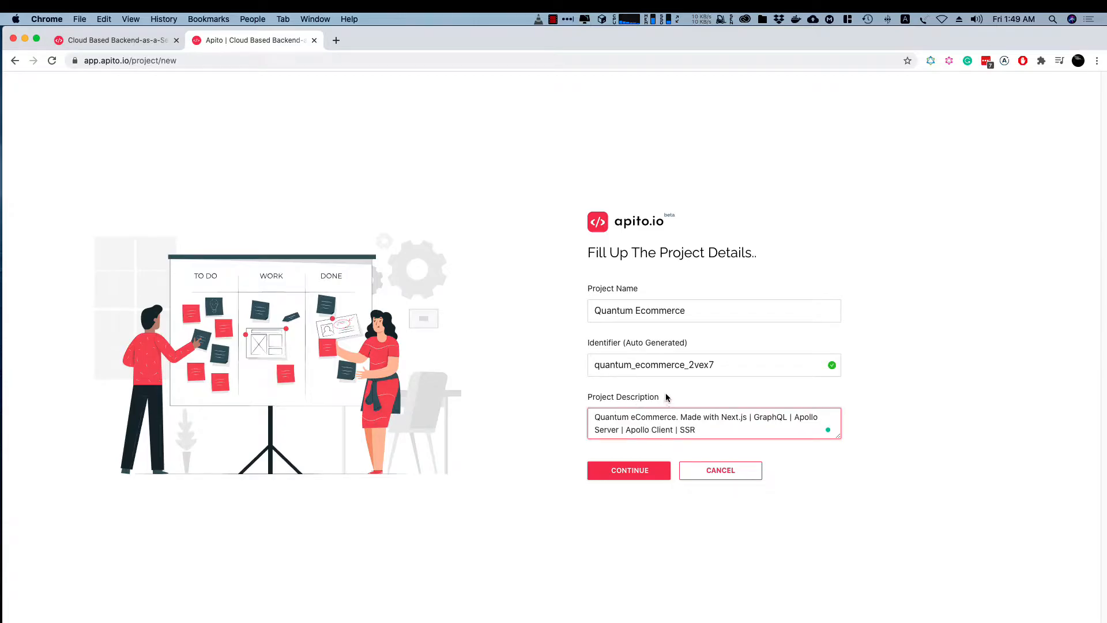
left_click(621, 475)
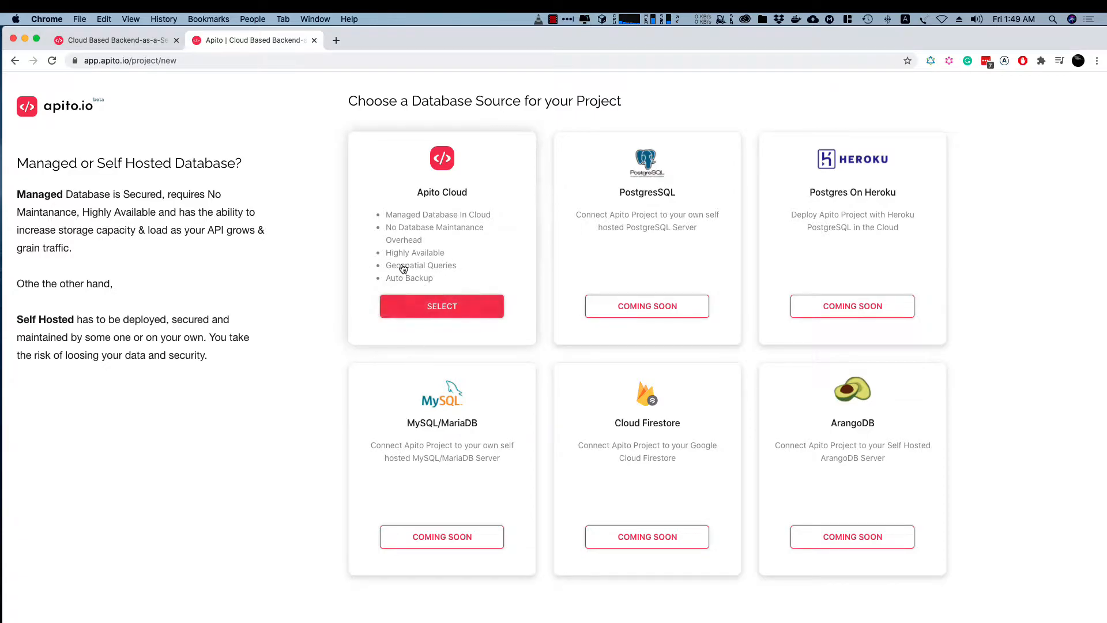
Choose Apito Cloud as the project's database source and open the newly created project
left_click(406, 311)
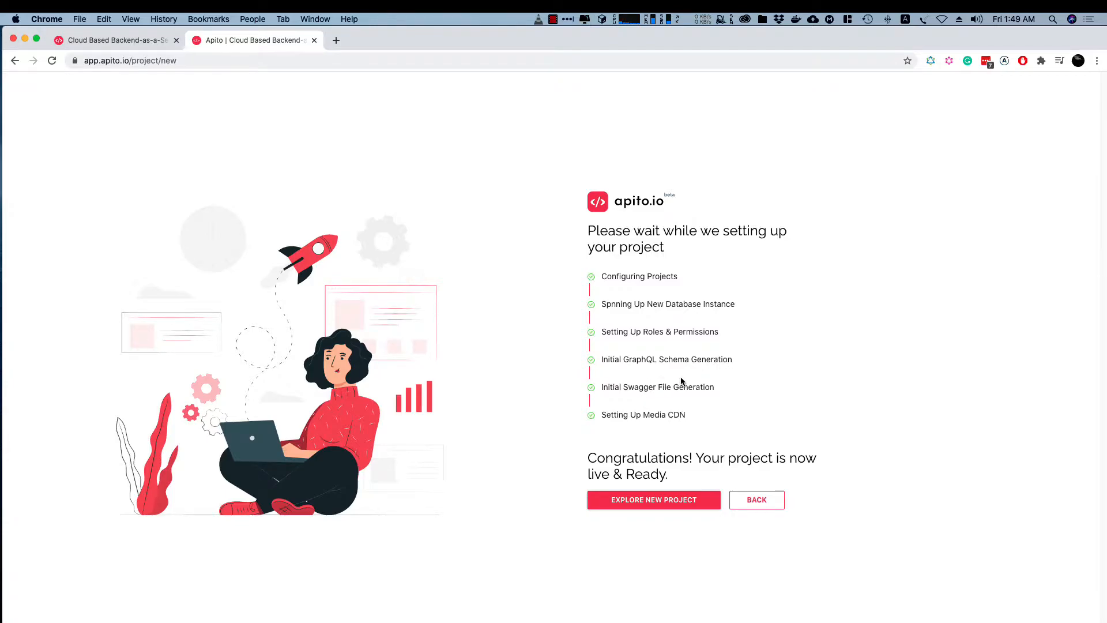
left_click(647, 500)
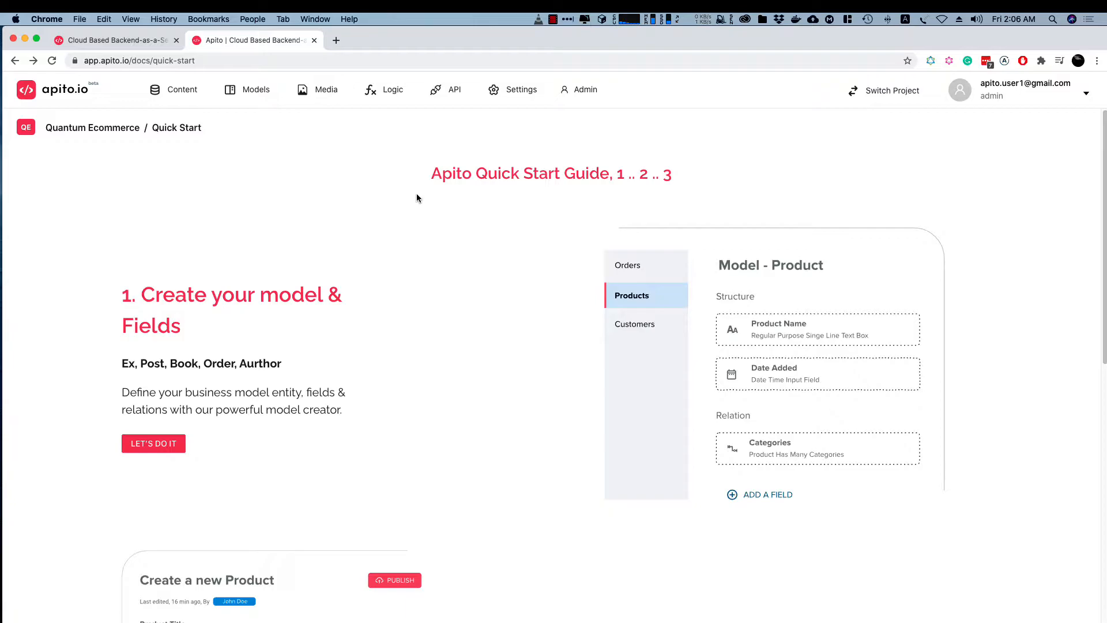
Create a new model named product in the Quantum Ecommerce project
left_click(255, 94)
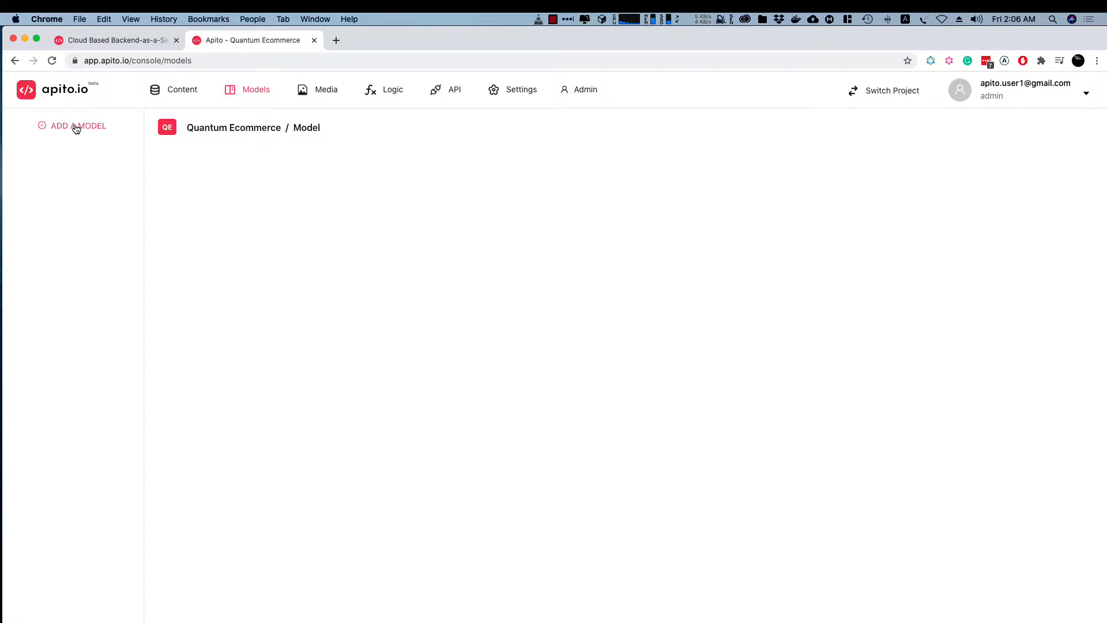
left_click(34, 131)
left_click(212, 242)
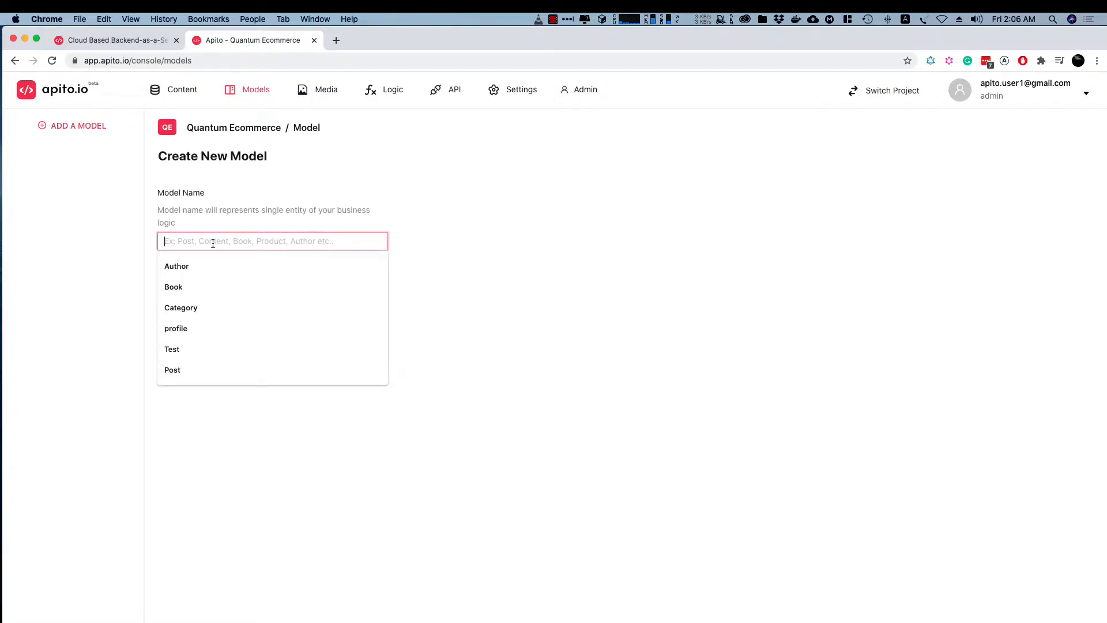
type("p")
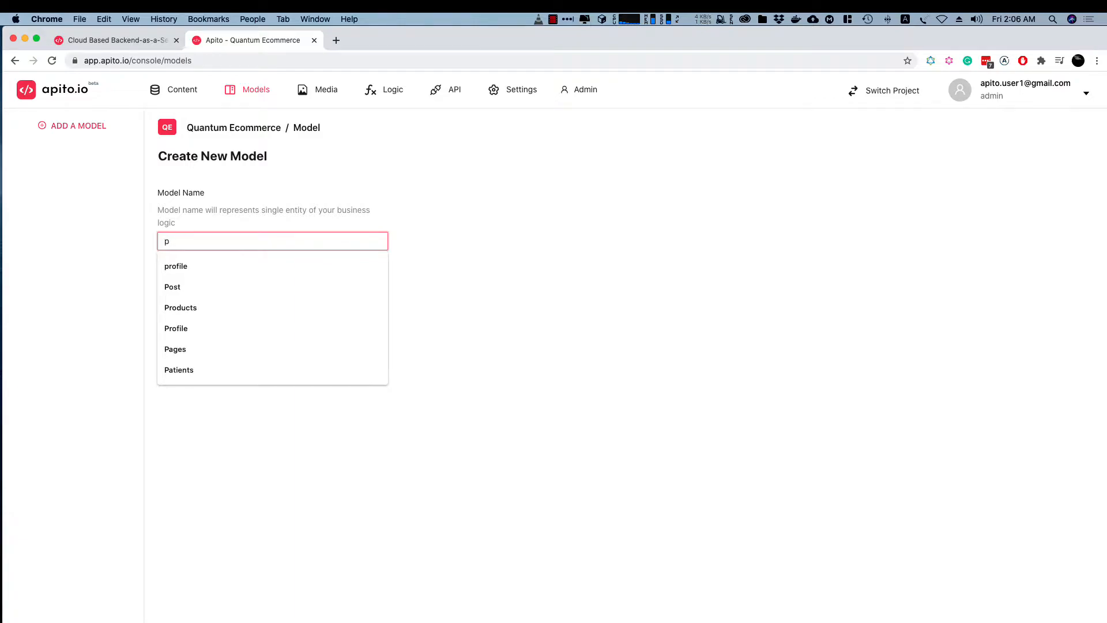
type("roduct")
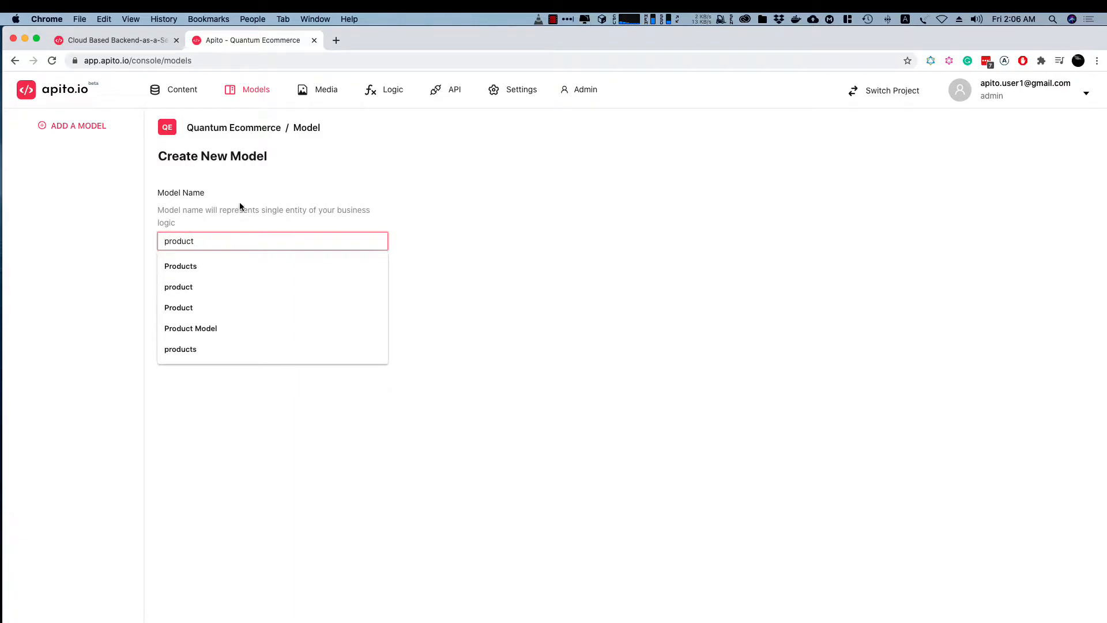
left_click(240, 208)
left_click(191, 294)
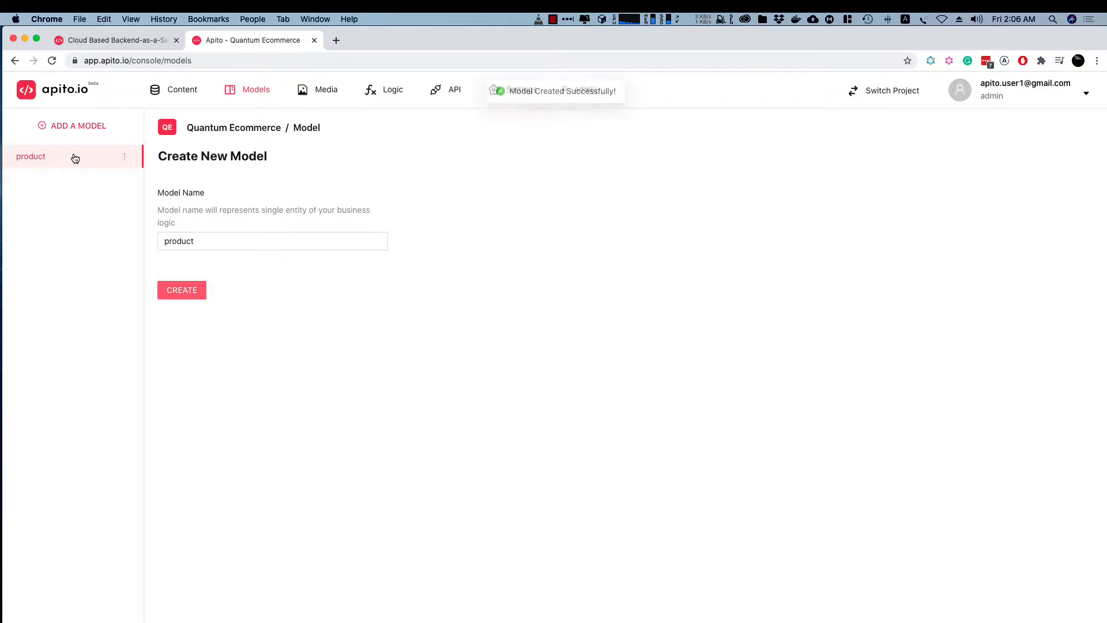
Add a required single-line text field labelled Title to the product model
left_click(75, 158)
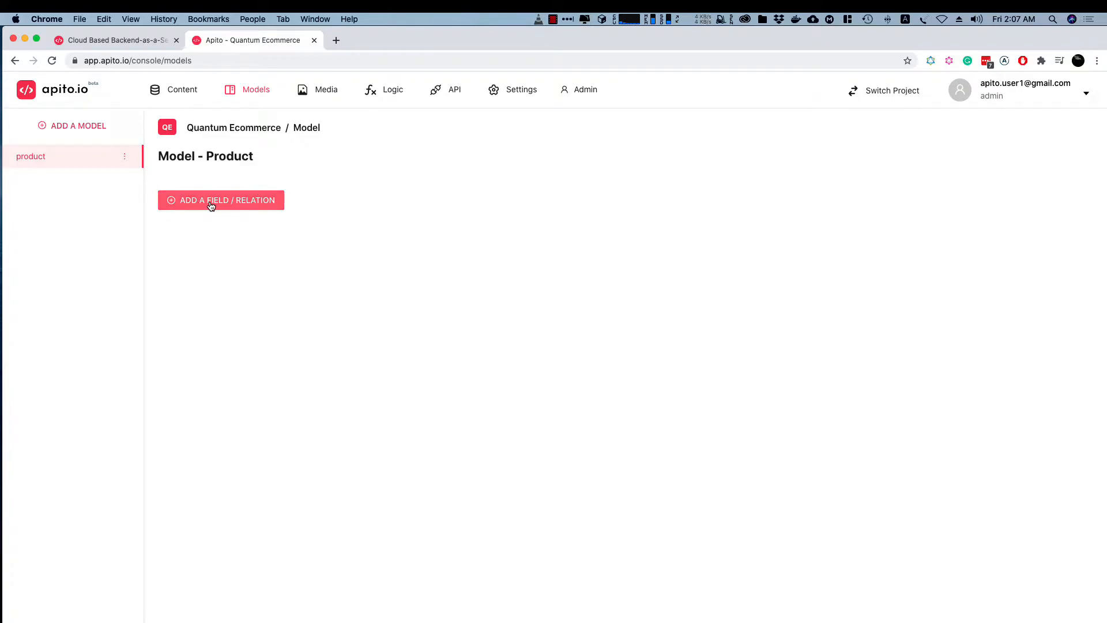
key("super+shift+3")
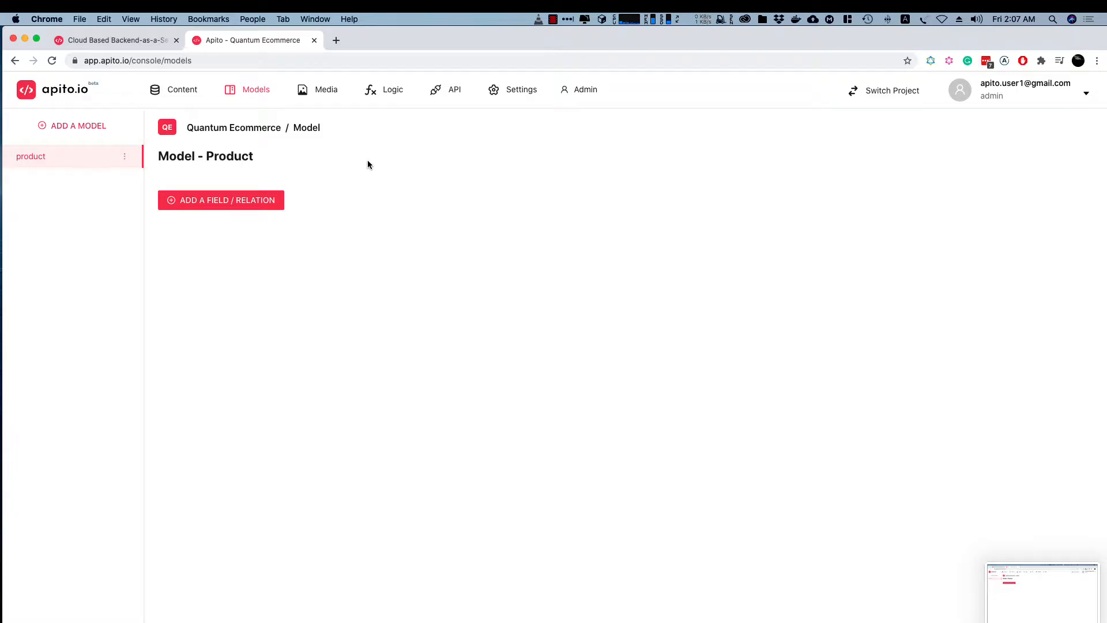
left_click(228, 199)
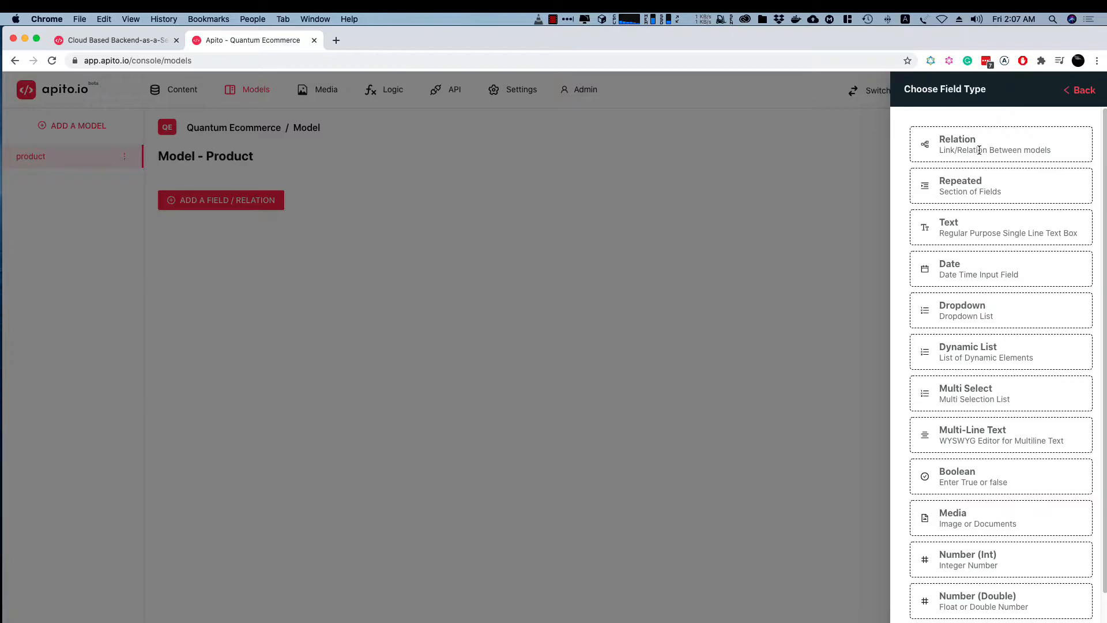
left_click(946, 225)
left_click(960, 154)
type("Title")
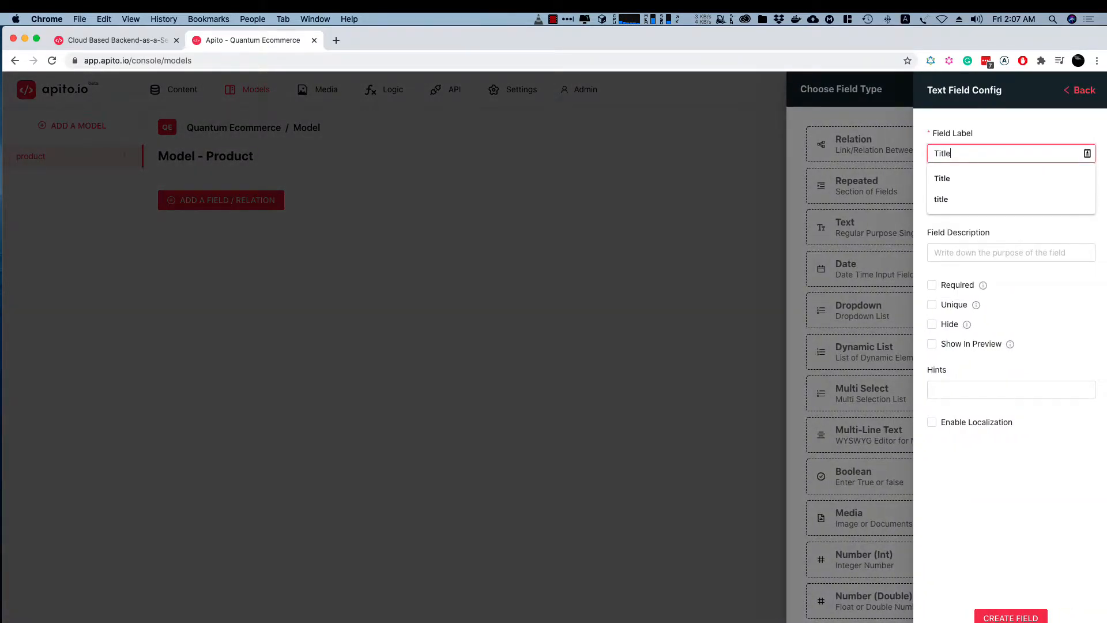
left_click(975, 129)
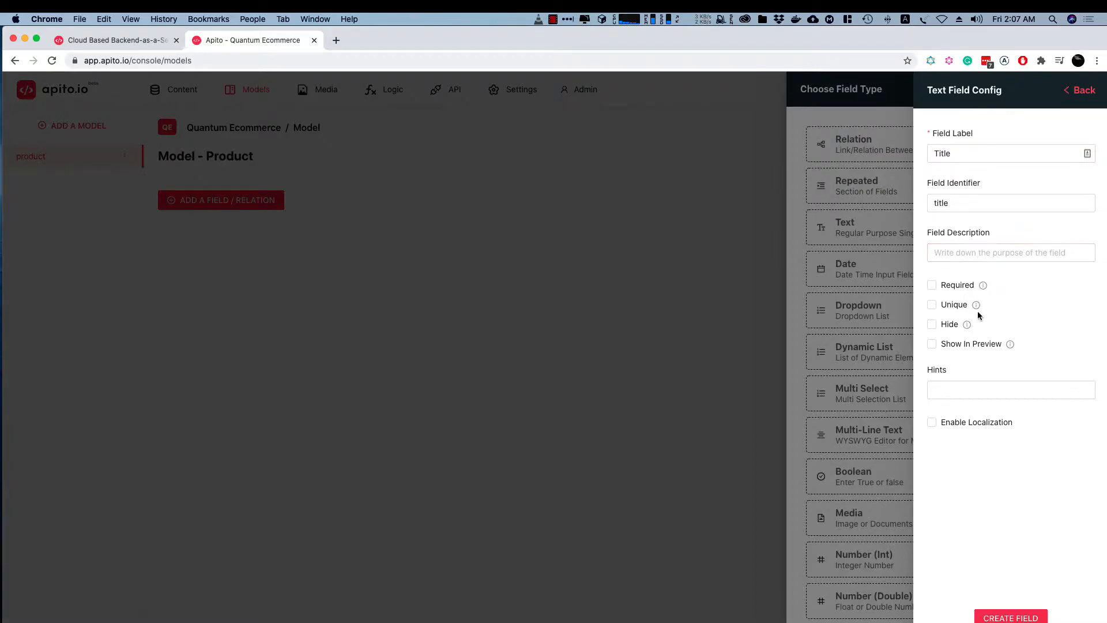
left_click(951, 291)
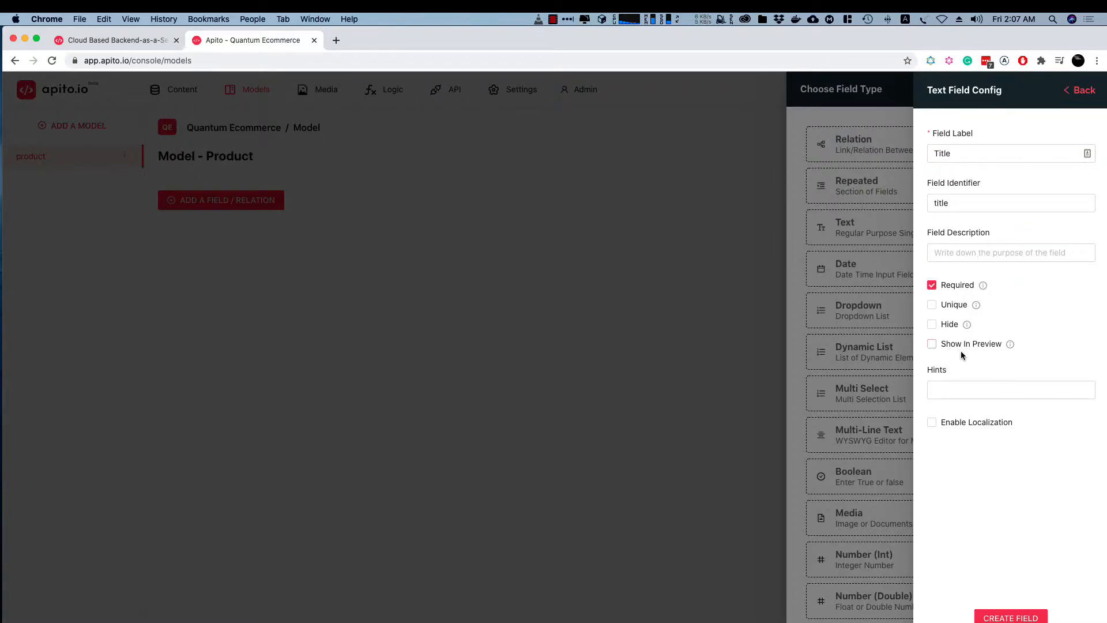
left_click(1003, 618)
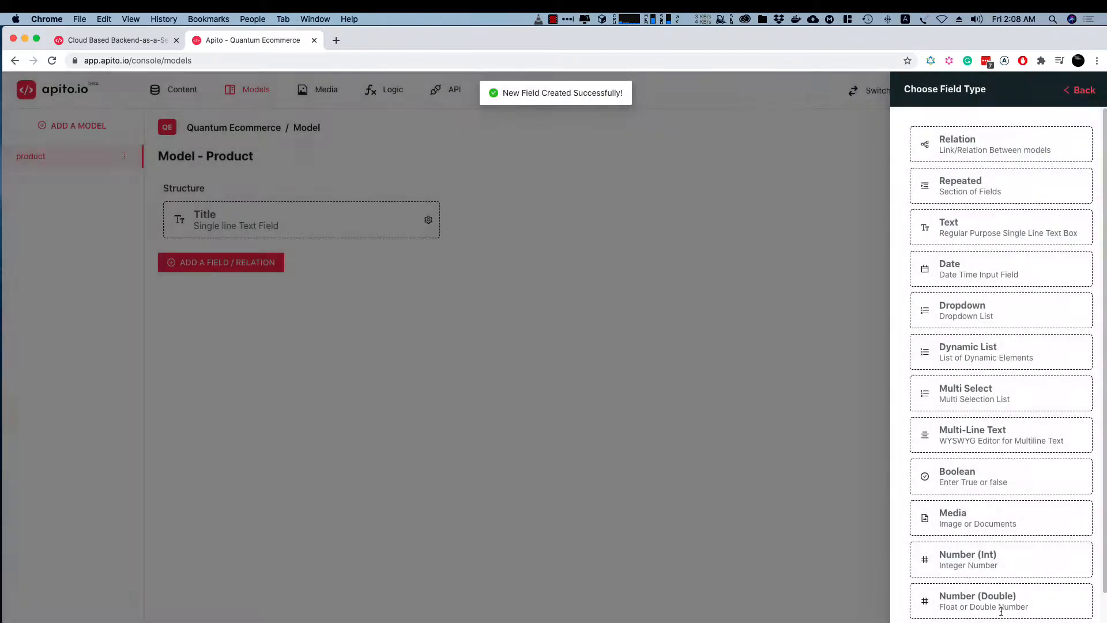
Add a required multi-line text field labelled Description to the product model
left_click(447, 257)
left_click(261, 263)
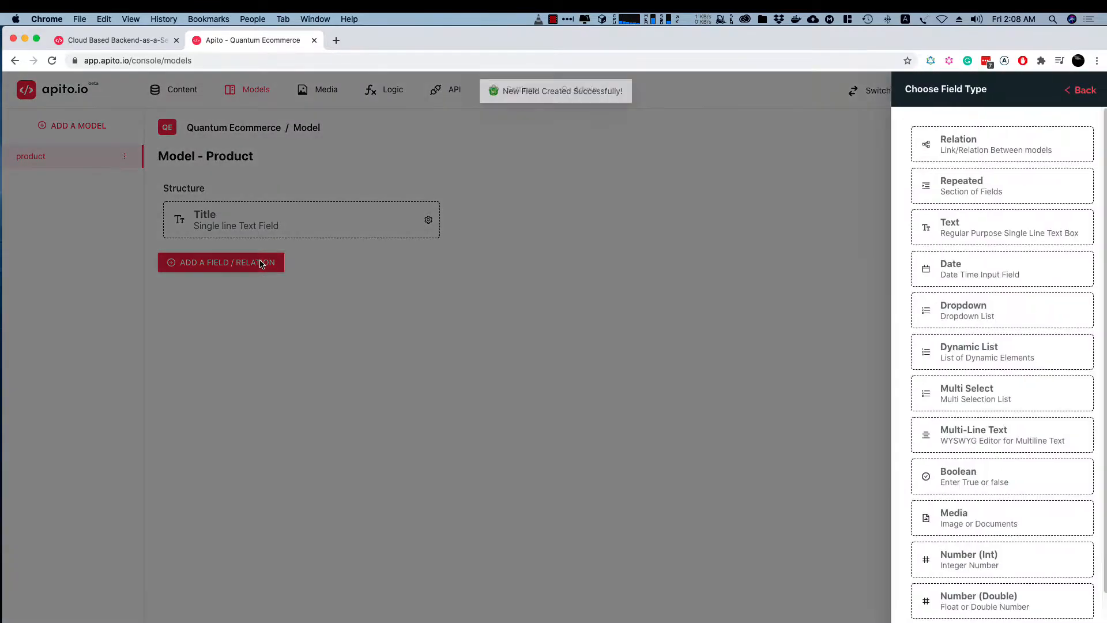
left_click(961, 427)
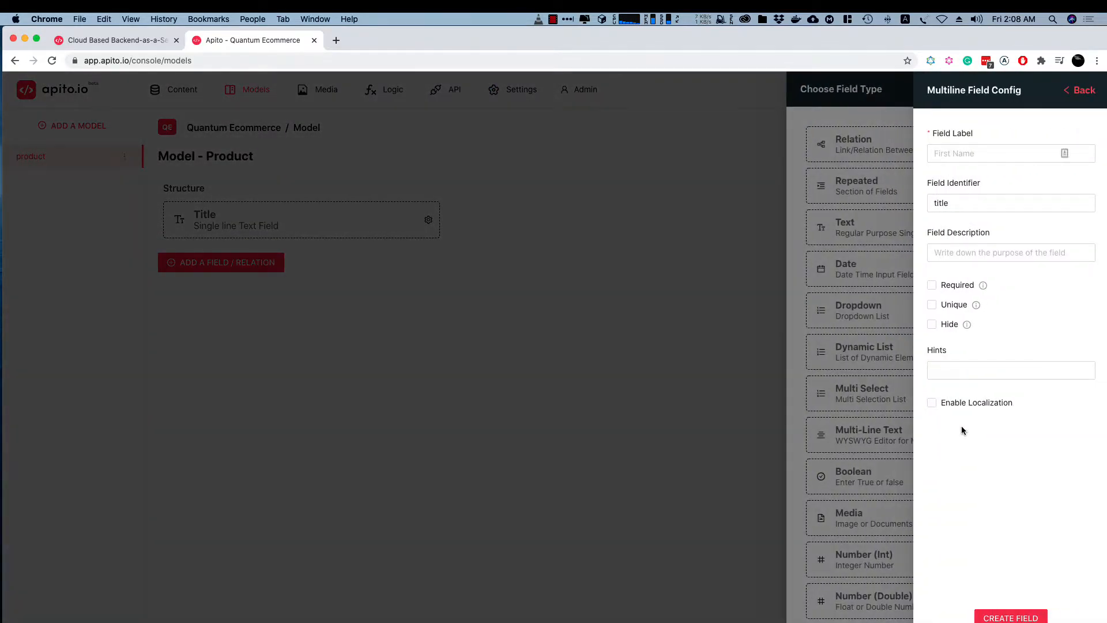
left_click(976, 147)
type("Description")
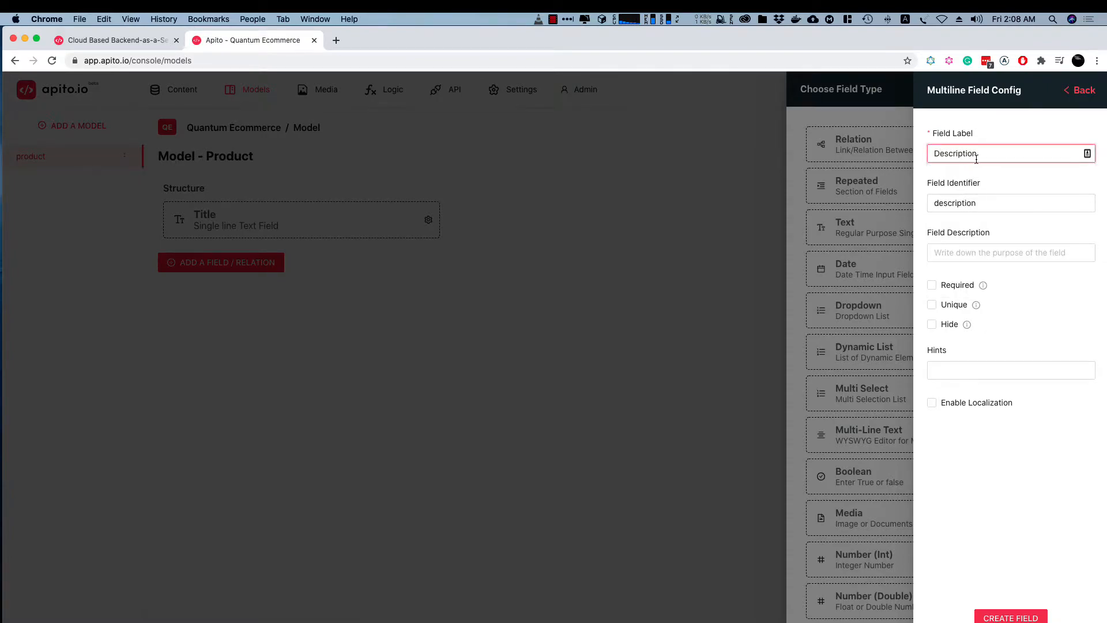
left_click(932, 285)
left_click(1017, 619)
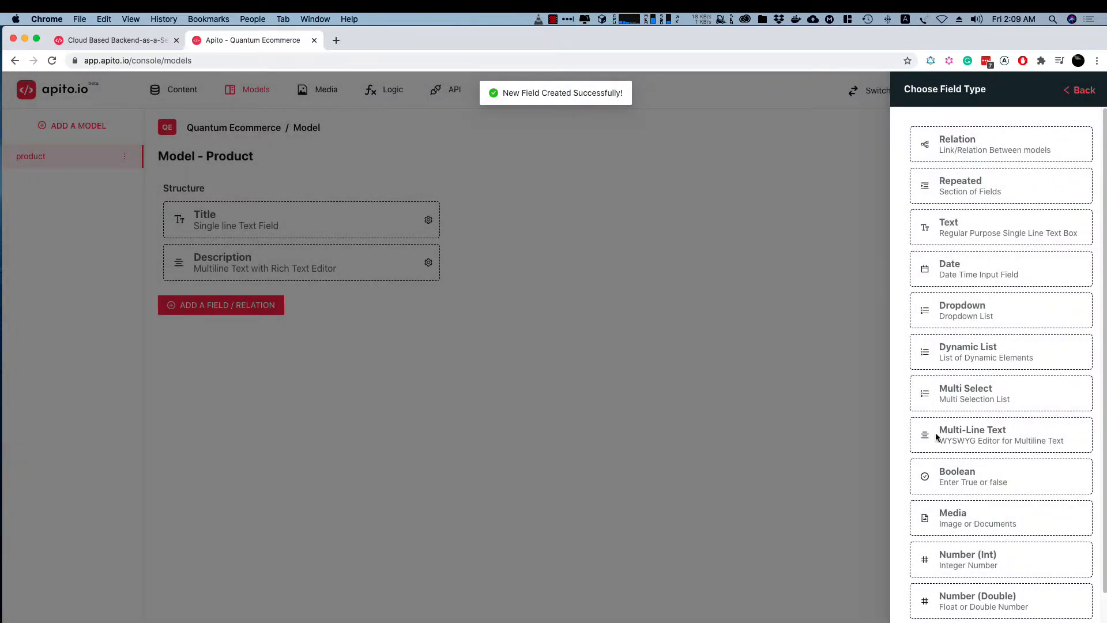
Add a media field labelled Image to the product model, leaving multiple upload off
left_click(949, 510)
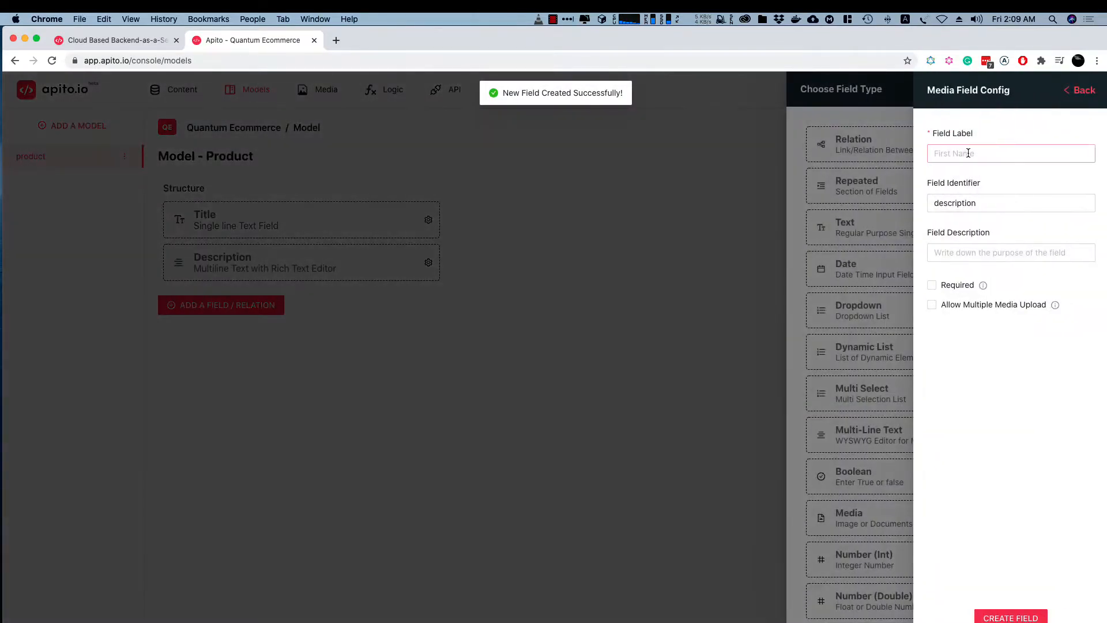
left_click(968, 153)
type("Image")
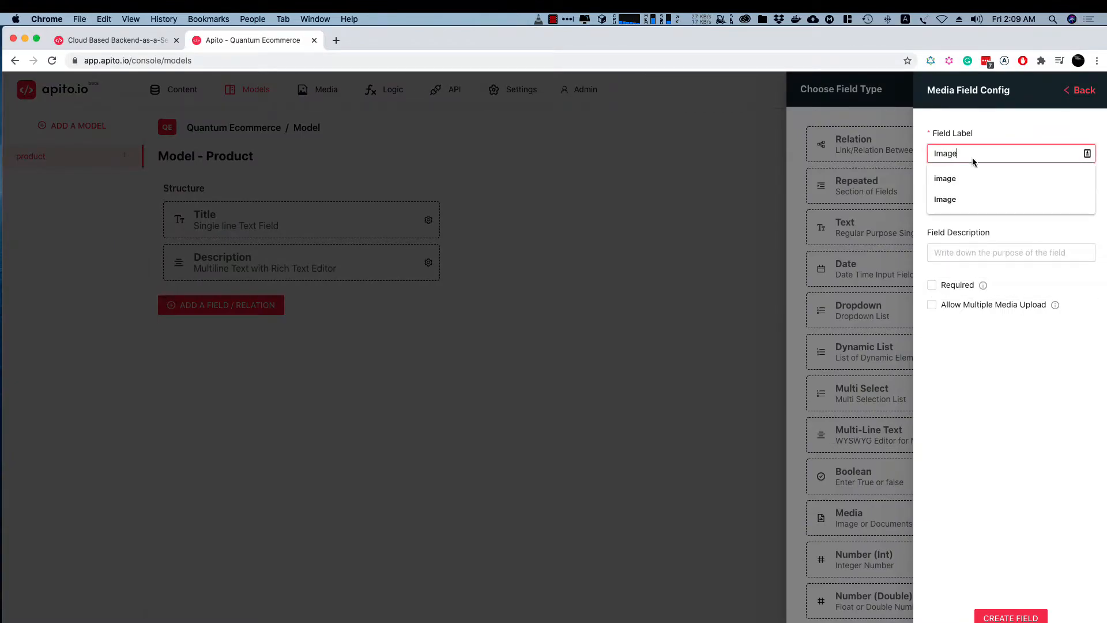
left_click(1006, 118)
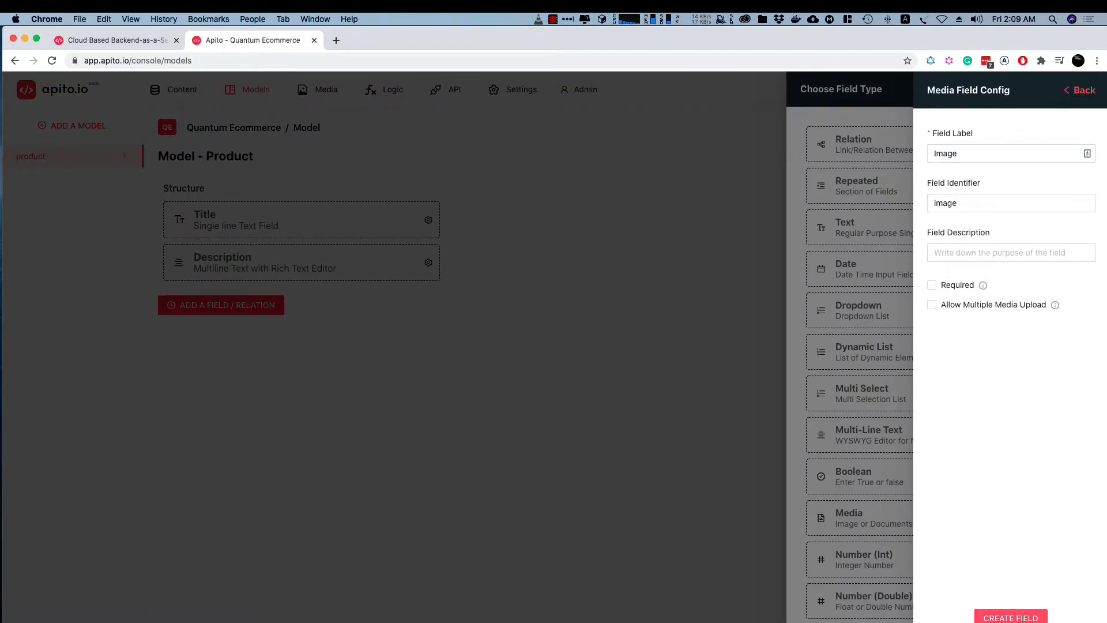
left_click(1011, 615)
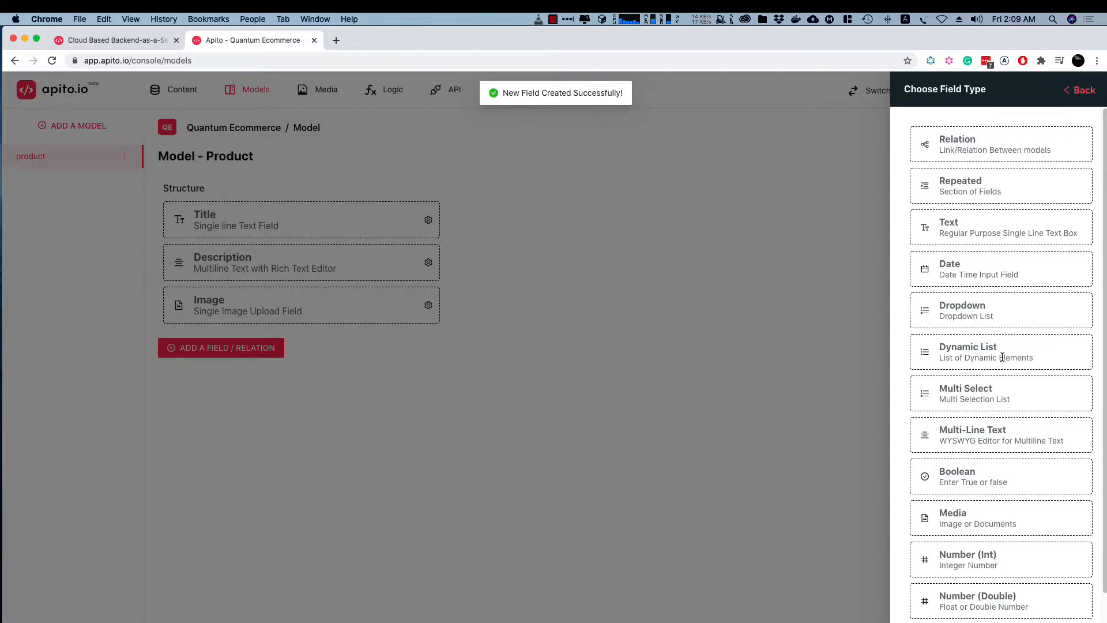
Add a double number field labelled Price to the product model
left_click(978, 599)
left_click(1020, 151)
type("Price")
left_click(1001, 616)
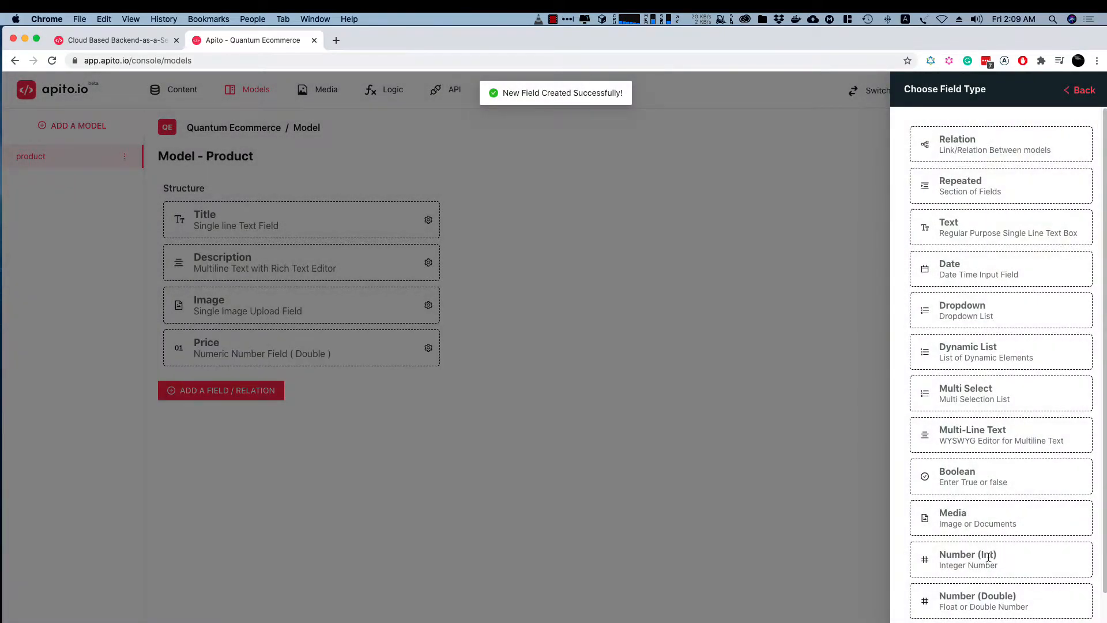
Add an integer number field labelled Rating to the product model and close the field type chooser
left_click(971, 551)
left_click(974, 153)
type("Rating")
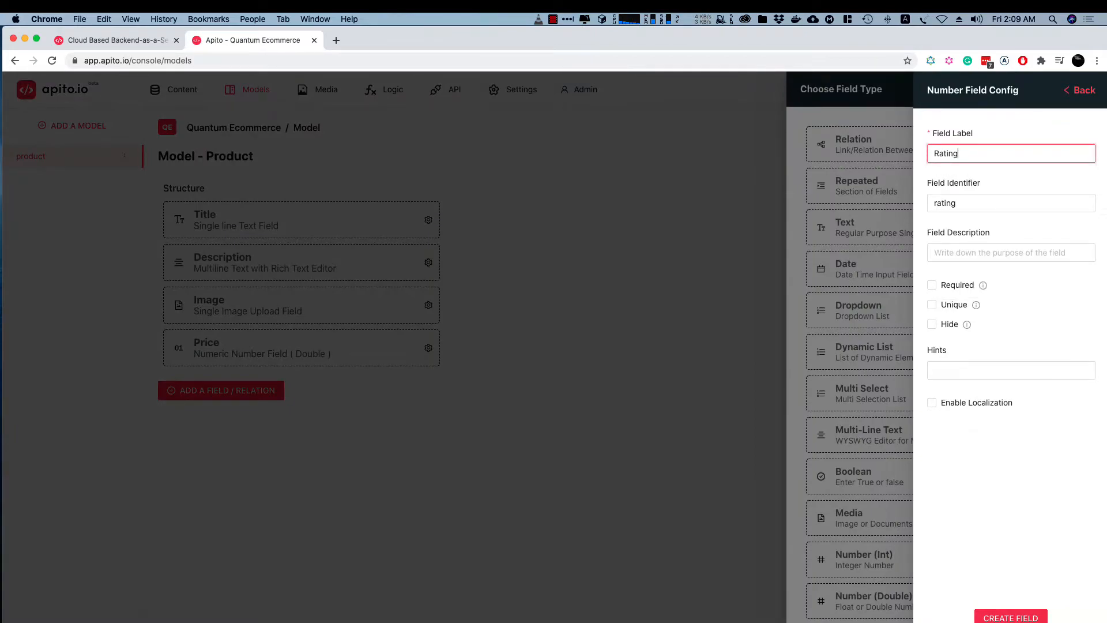
left_click(1030, 618)
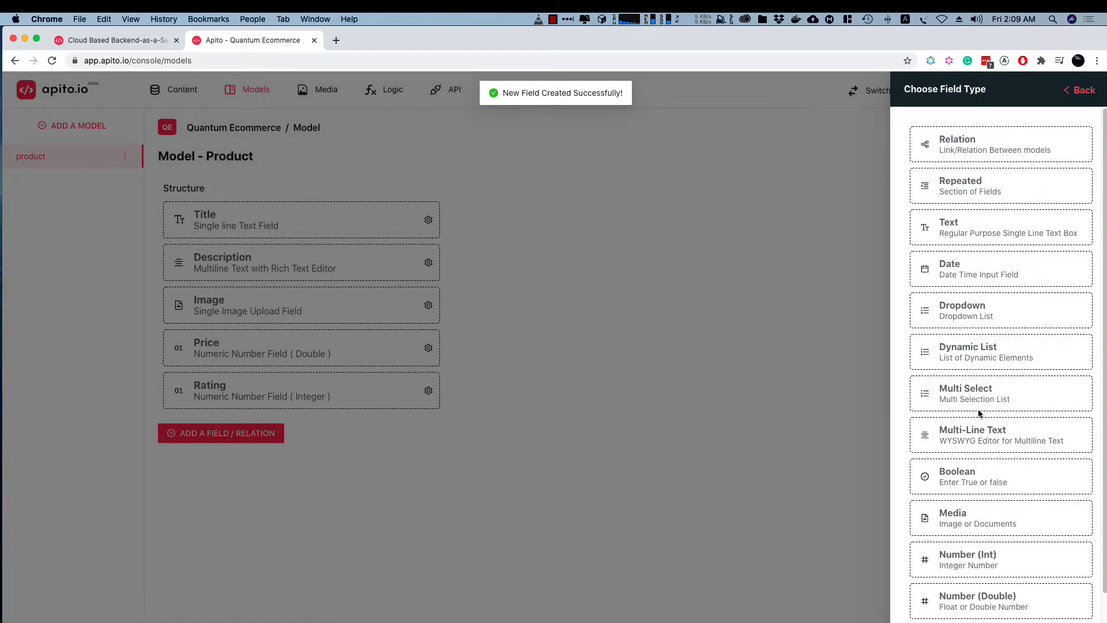
left_click(721, 307)
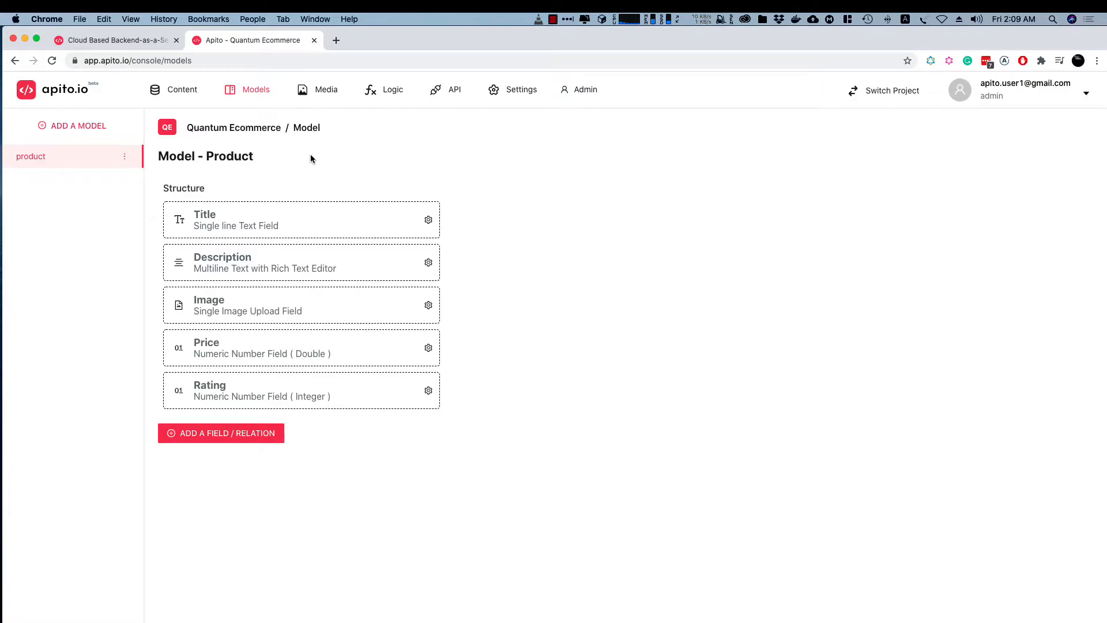
Create a second model named category in the project
left_click(95, 124)
left_click(237, 240)
type("categoruy")
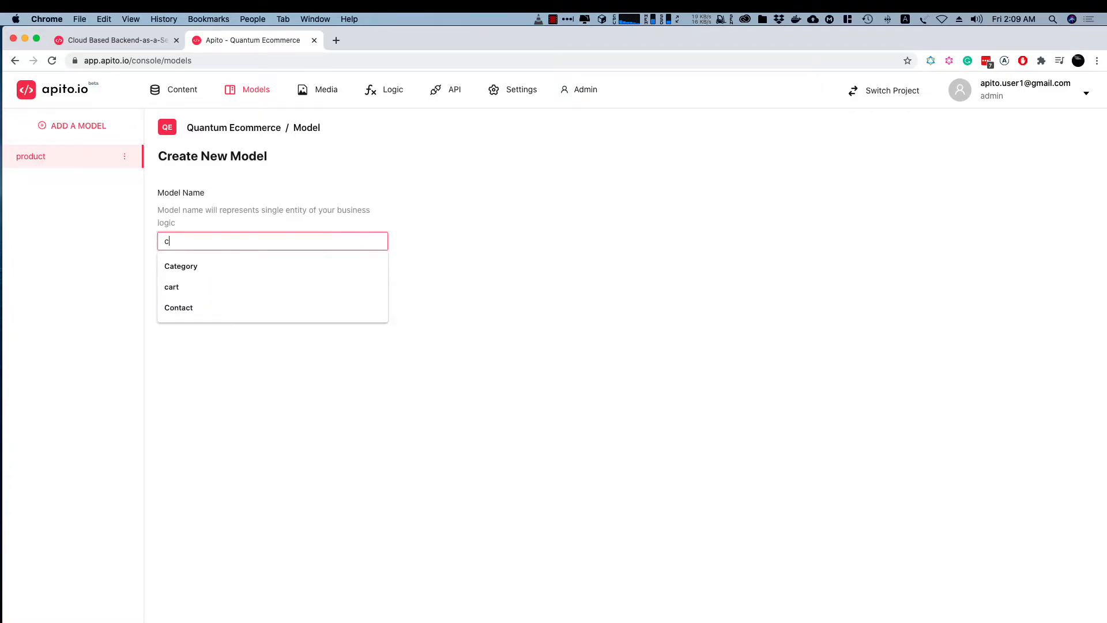
key("BackSpace")
left_click(198, 290)
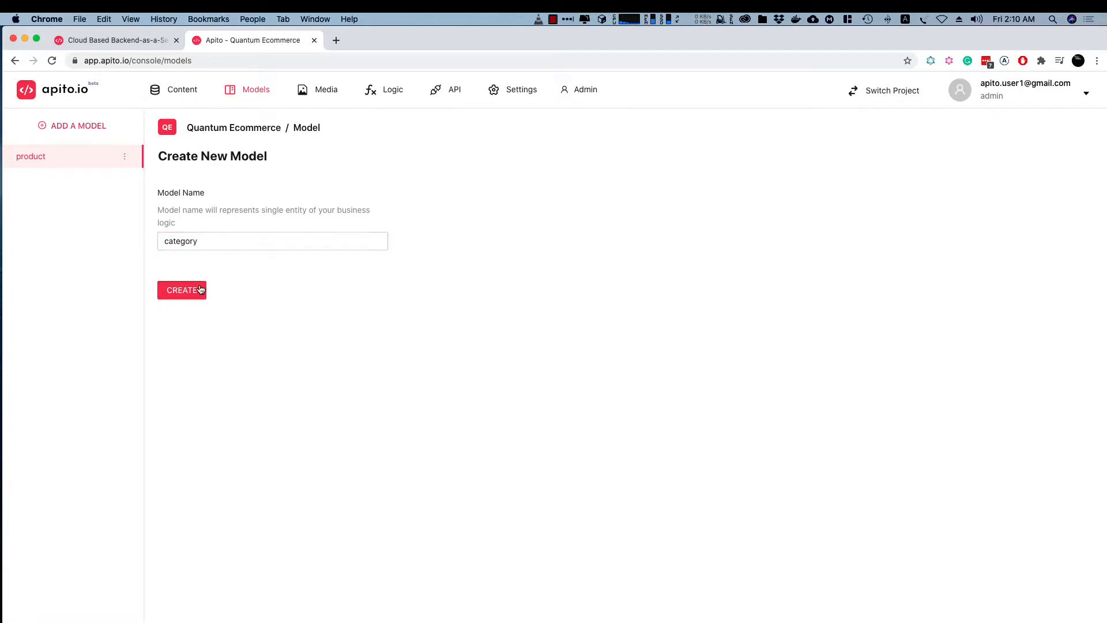
left_click(189, 292)
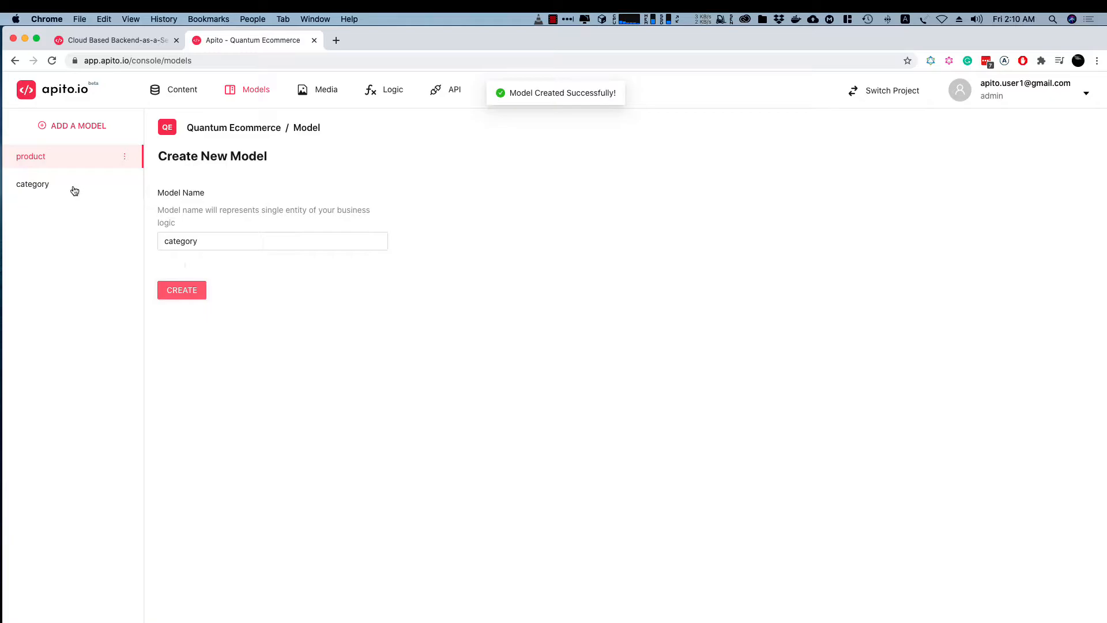
Add a required single-line text field labelled Name to the category model
left_click(43, 185)
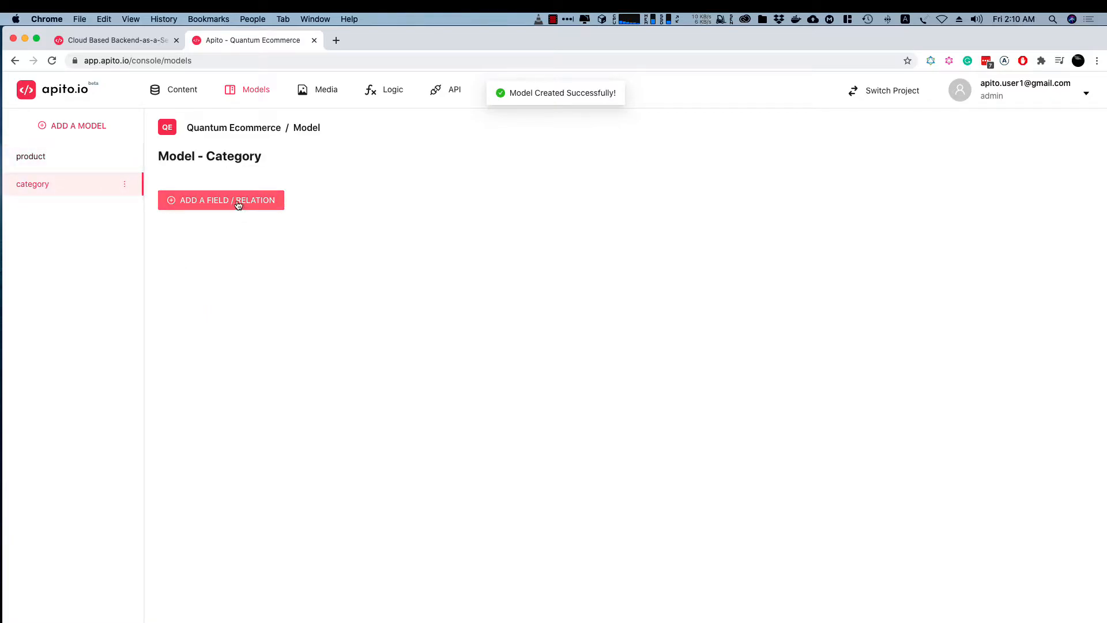
left_click(237, 205)
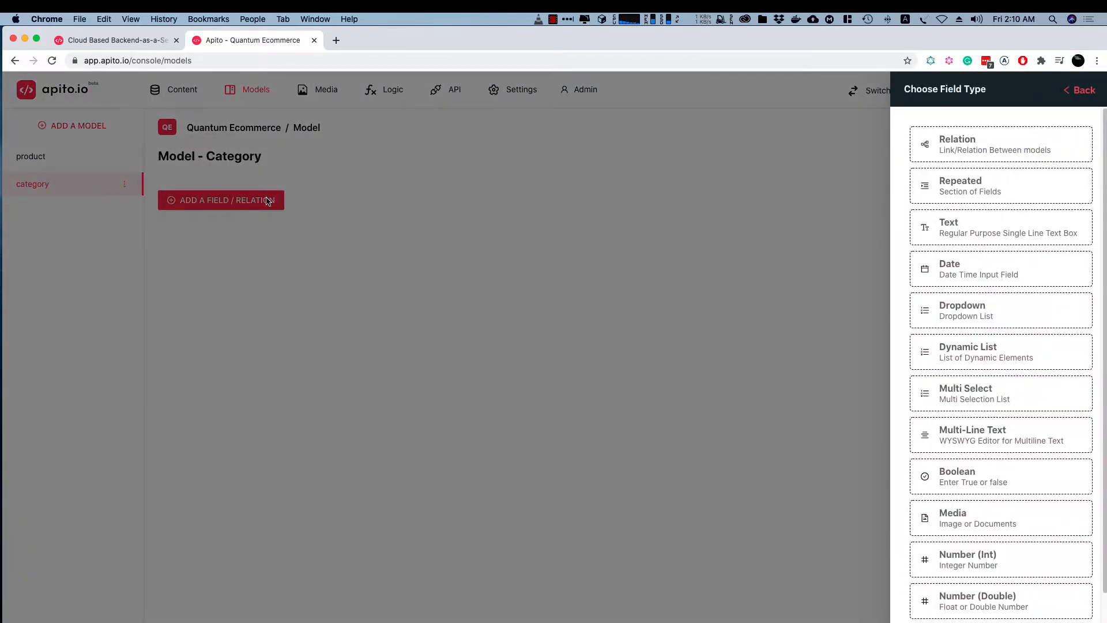
left_click(958, 227)
left_click(1019, 154)
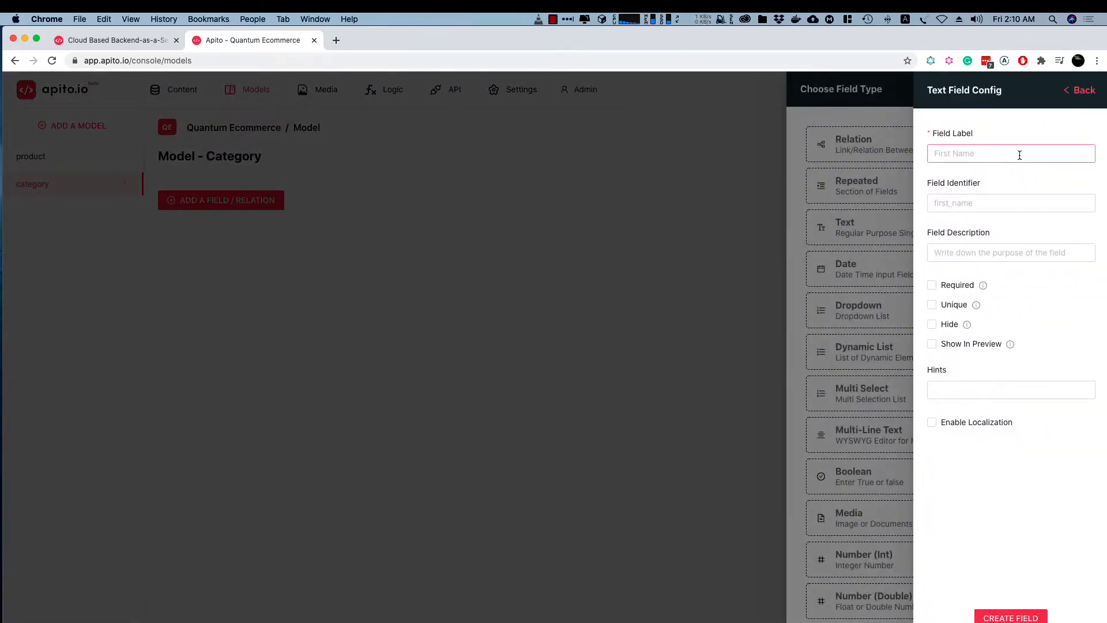
type("Name")
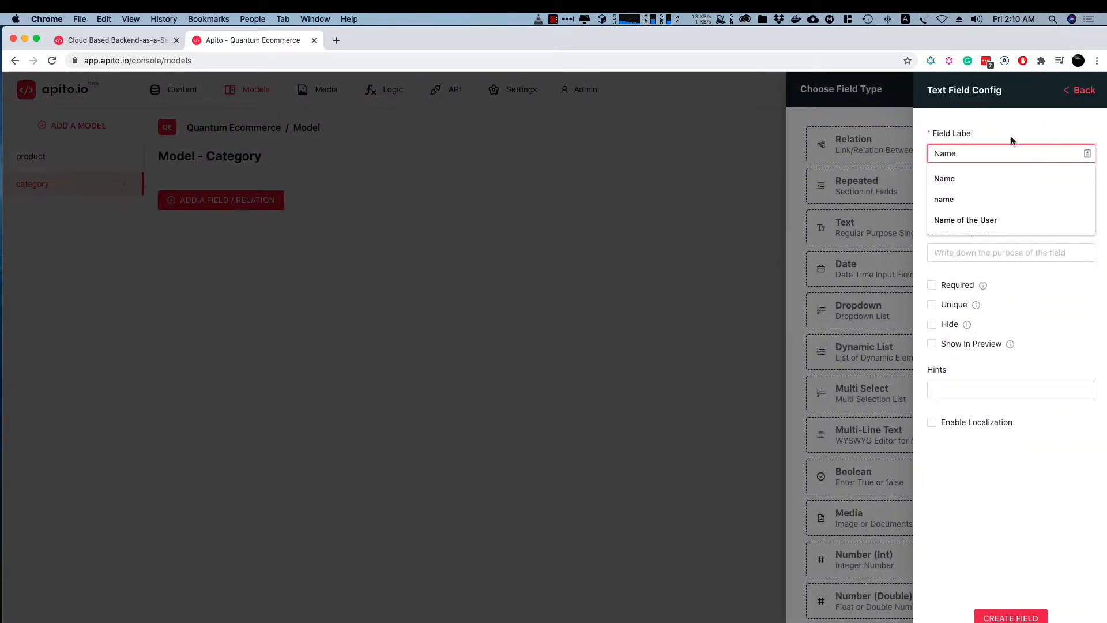
left_click(960, 285)
left_click(1017, 616)
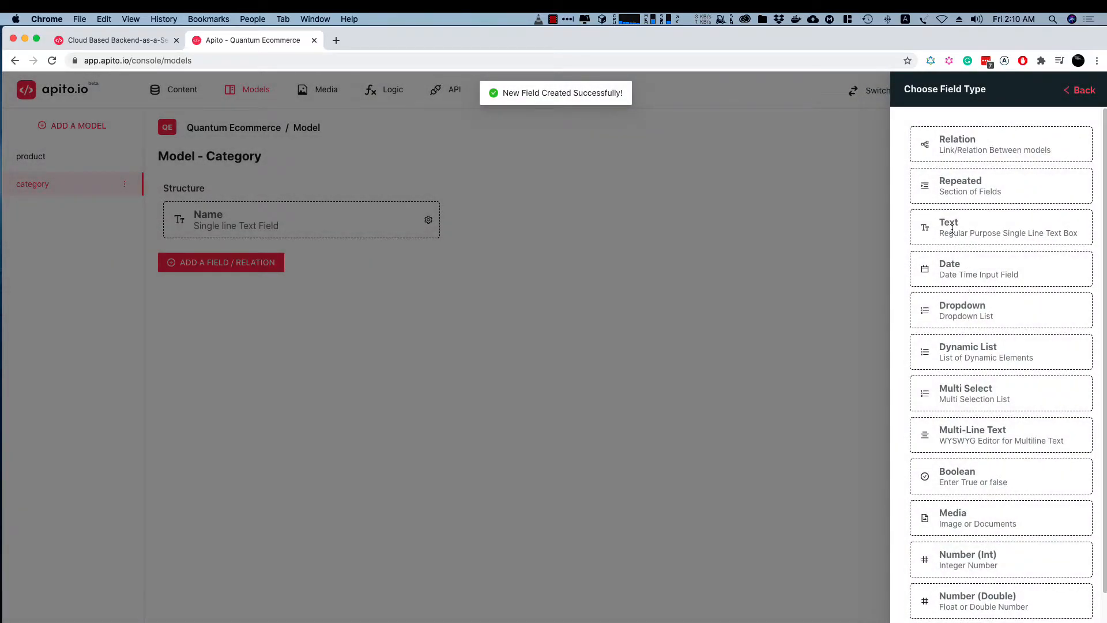
Add a required single-line text field labelled Label to the category model
left_click(952, 230)
left_click(997, 154)
type("Label")
left_click(953, 285)
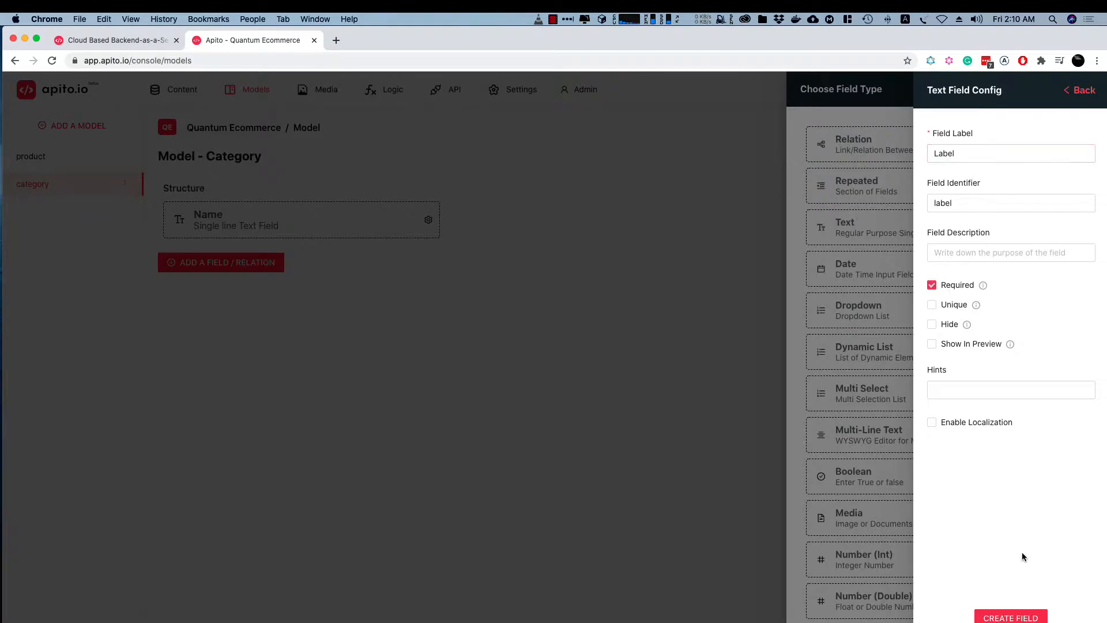
left_click(1009, 617)
Add a media field labelled icon to the category model, leaving multiple upload off, and close the field type chooser
left_click(930, 521)
left_click(980, 151)
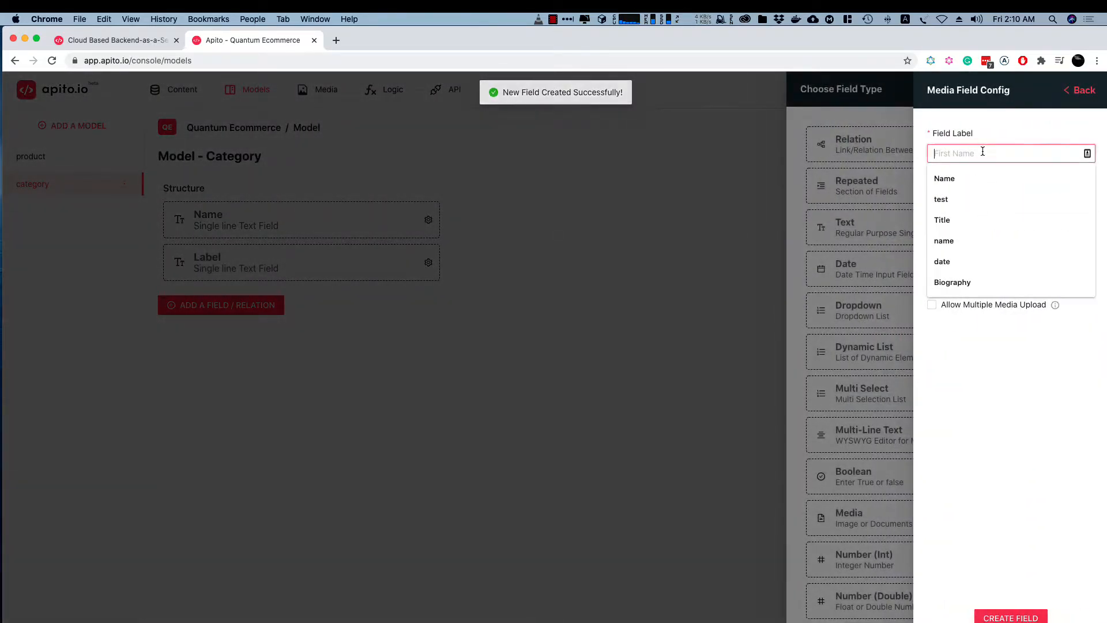
type("icon")
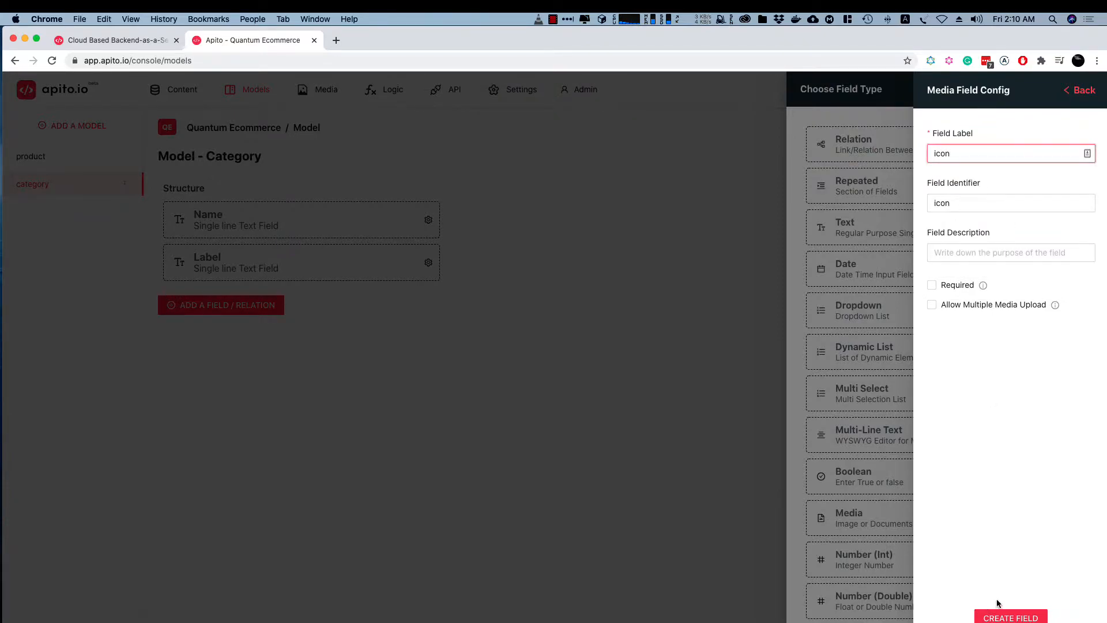
left_click(998, 619)
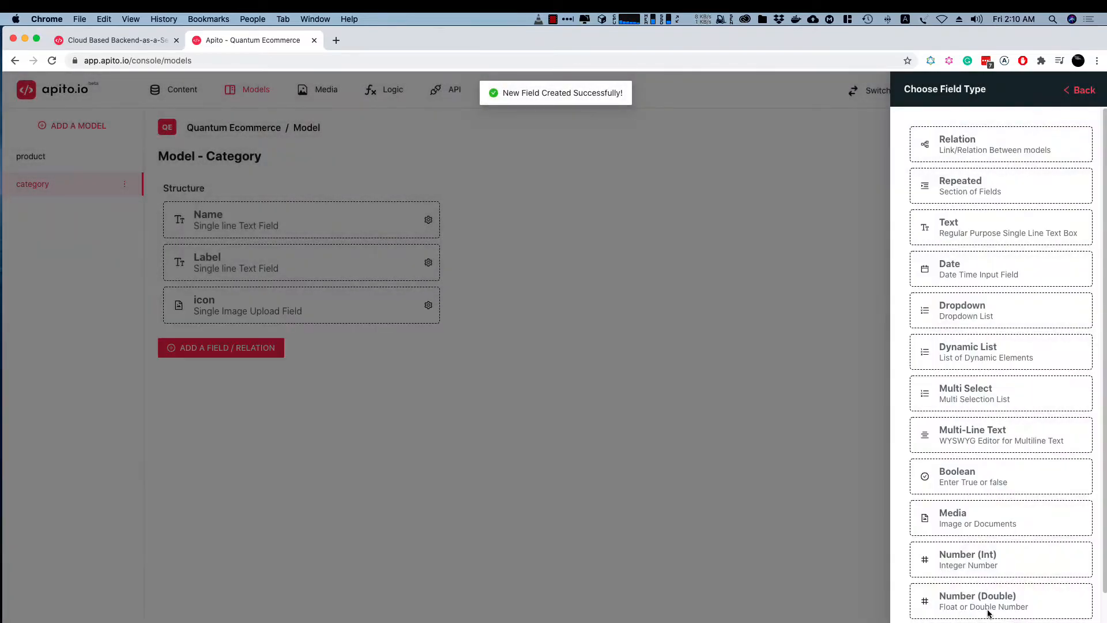
left_click(558, 267)
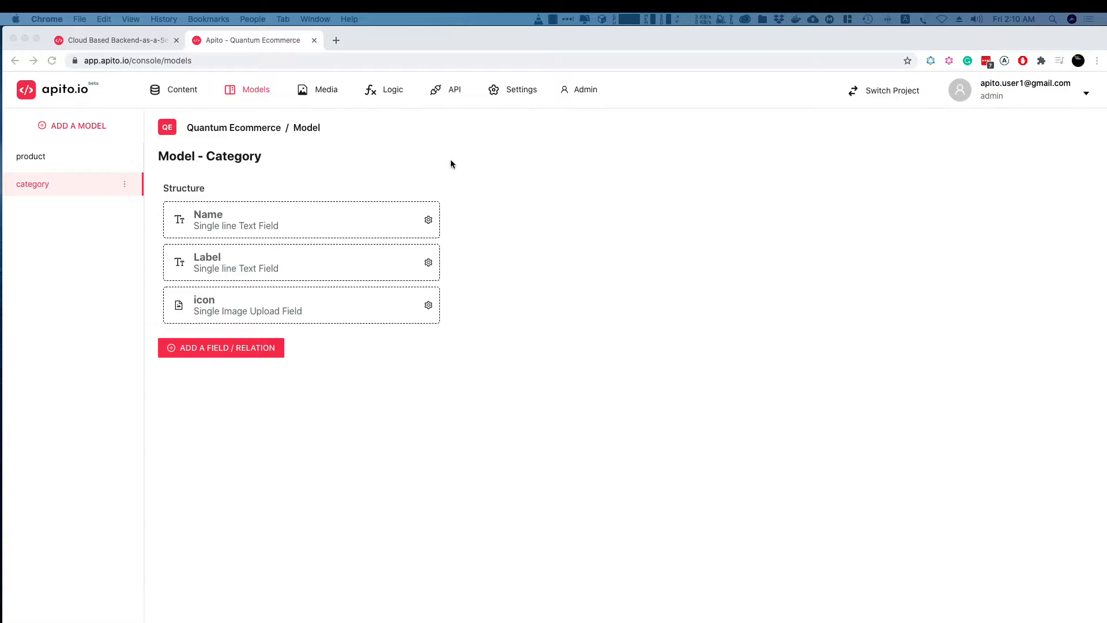
left_click(476, 162)
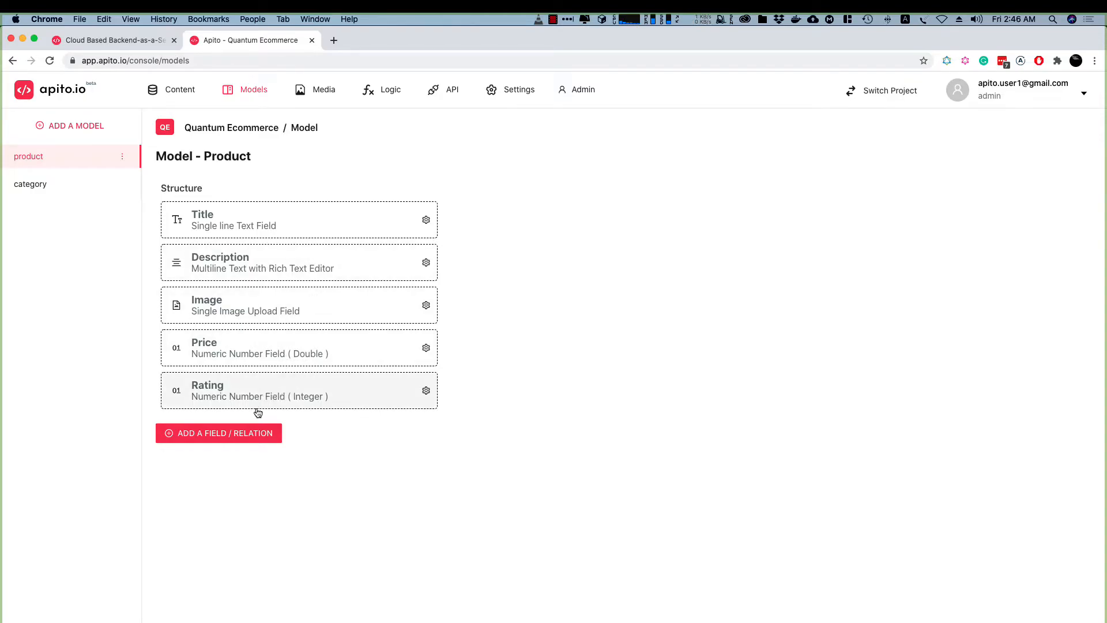
Create a relation on the product model: Product has many Categories, and category has many Products
left_click(224, 433)
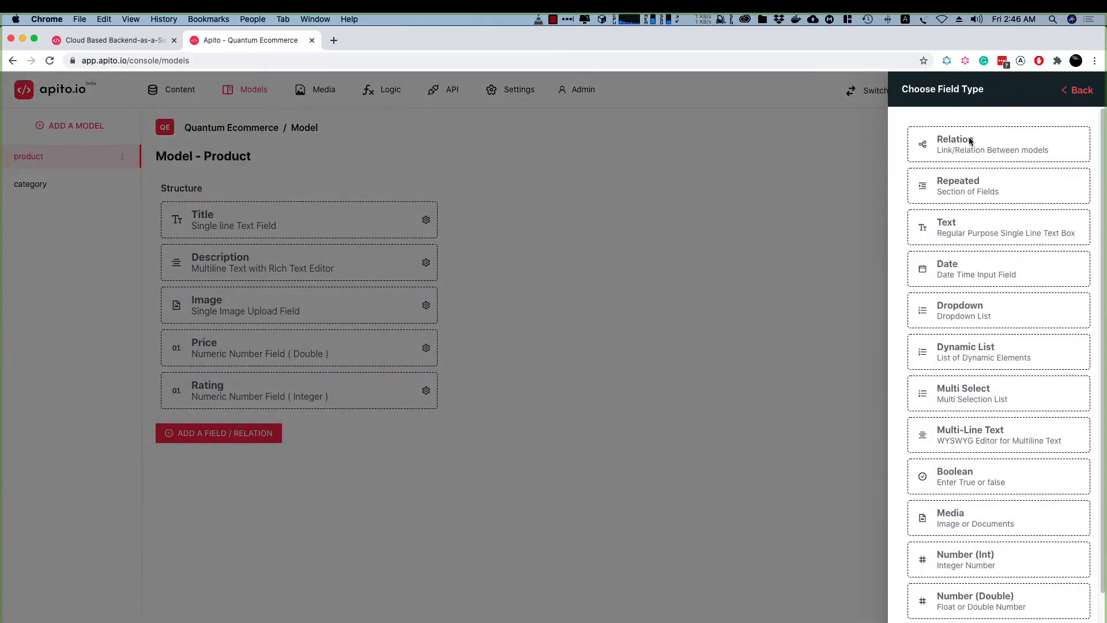
left_click(936, 142)
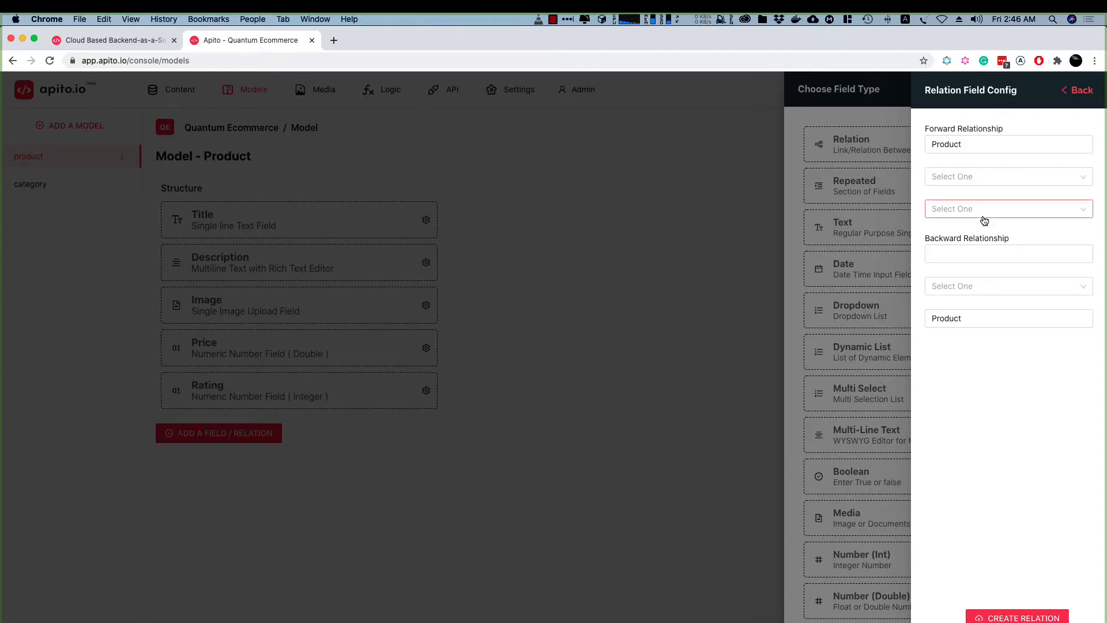
left_click(960, 176)
left_click(958, 199)
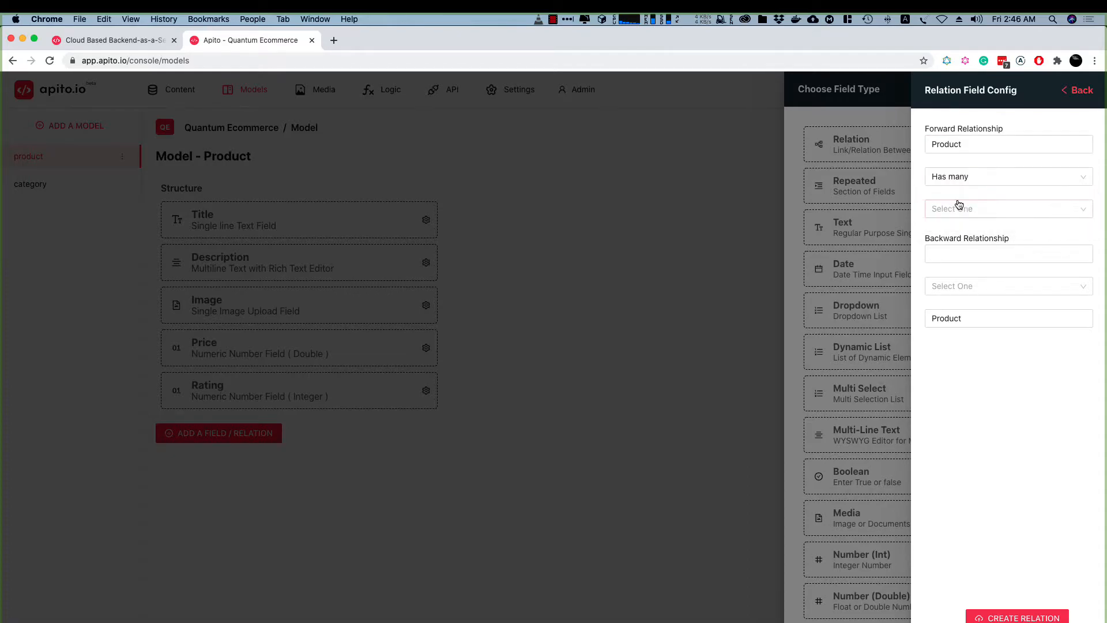
left_click(958, 206)
left_click(961, 231)
left_click(960, 288)
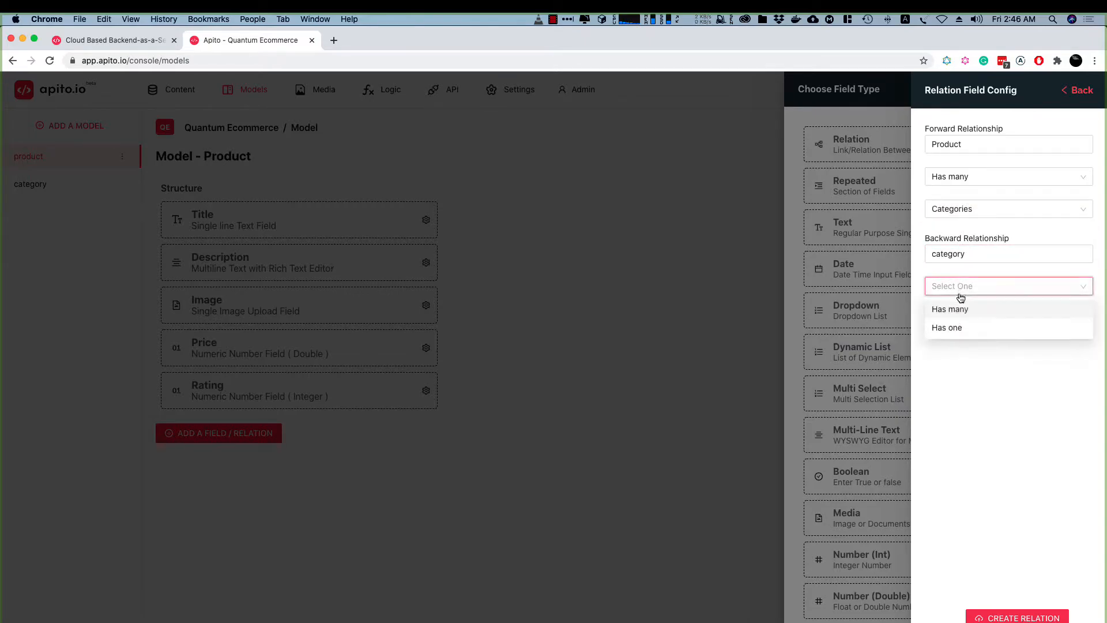
left_click(956, 310)
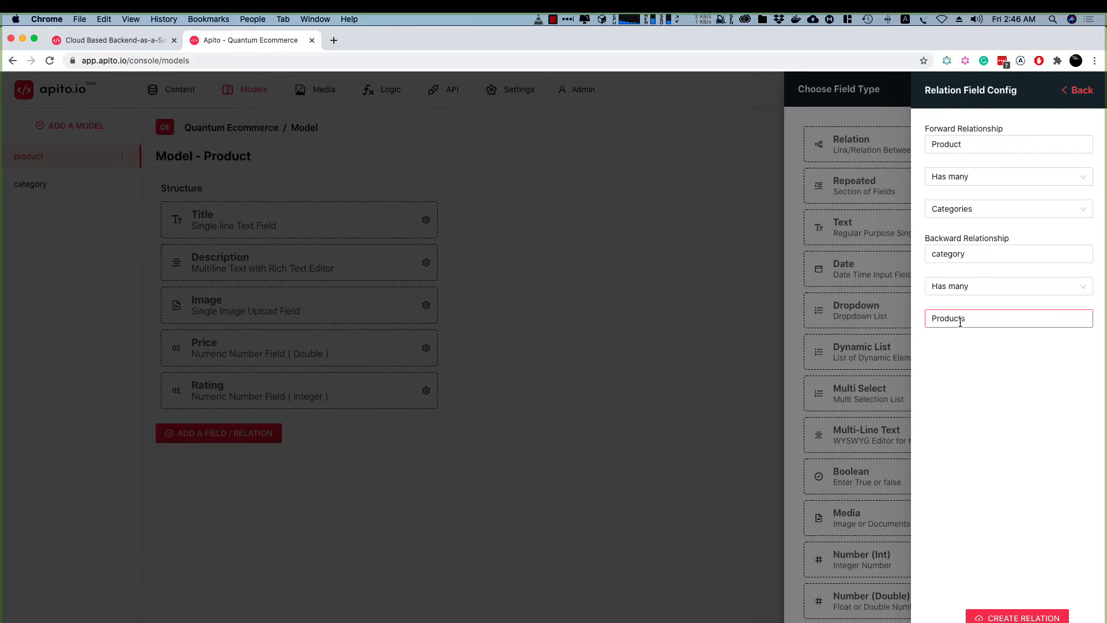
left_click(1015, 617)
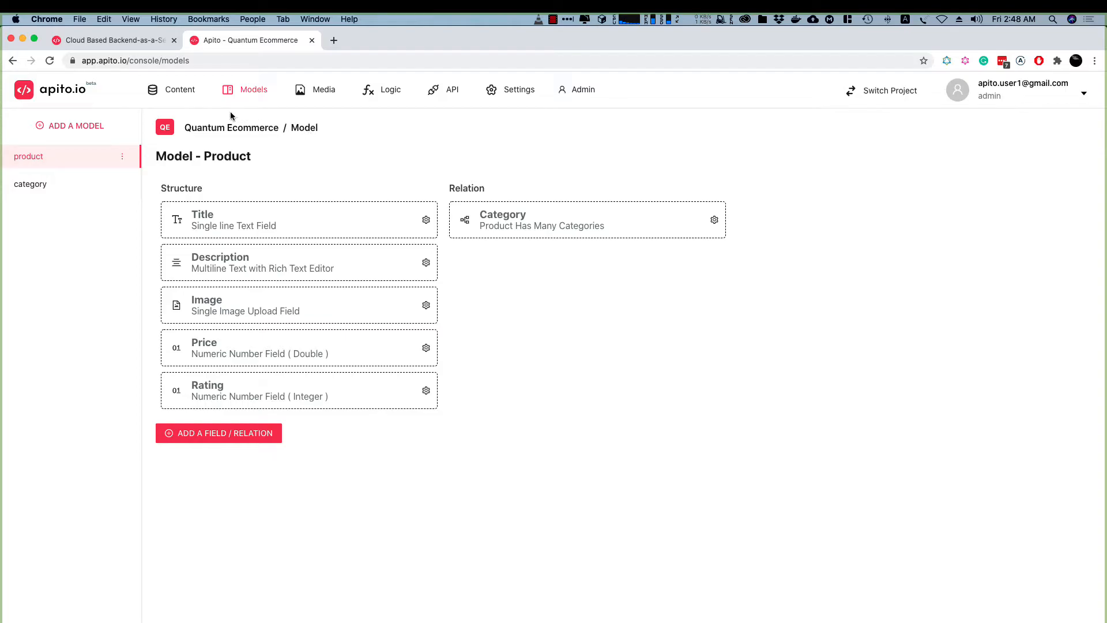
Start a new product entry titled "Bluetooth Speakers, DOSS SoundBox Plus" and paste in its full description
left_click(175, 95)
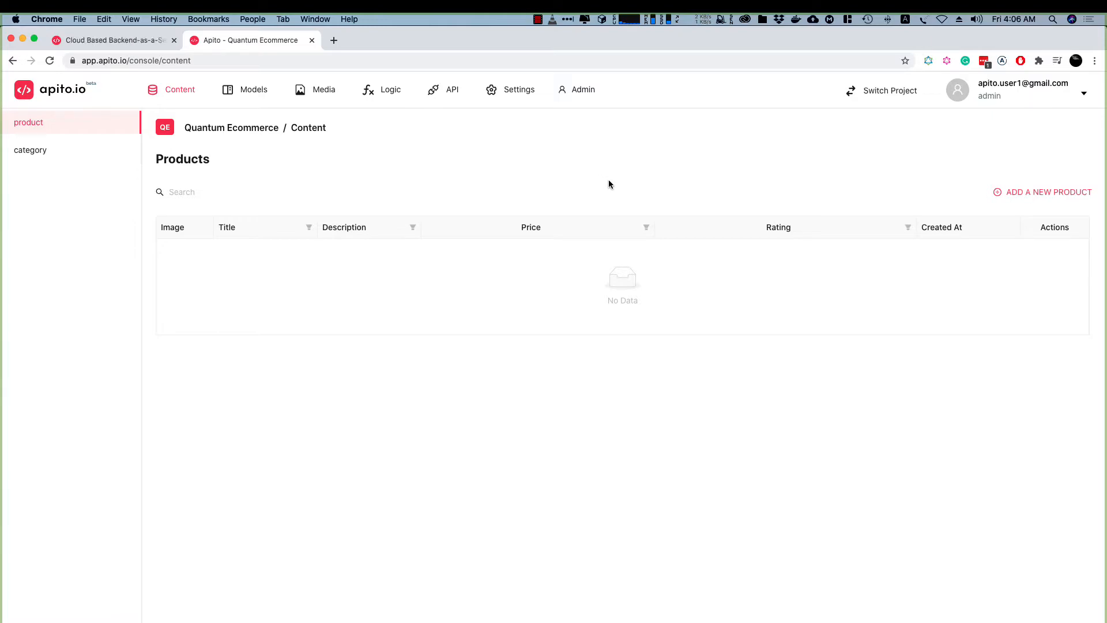
left_click(1035, 196)
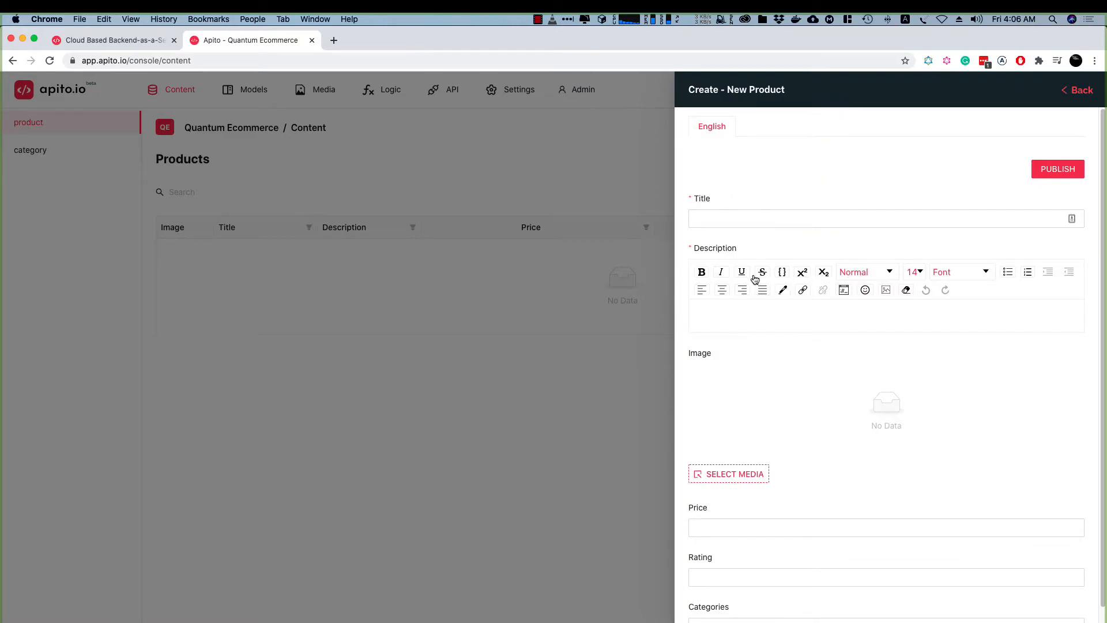
left_click(751, 219)
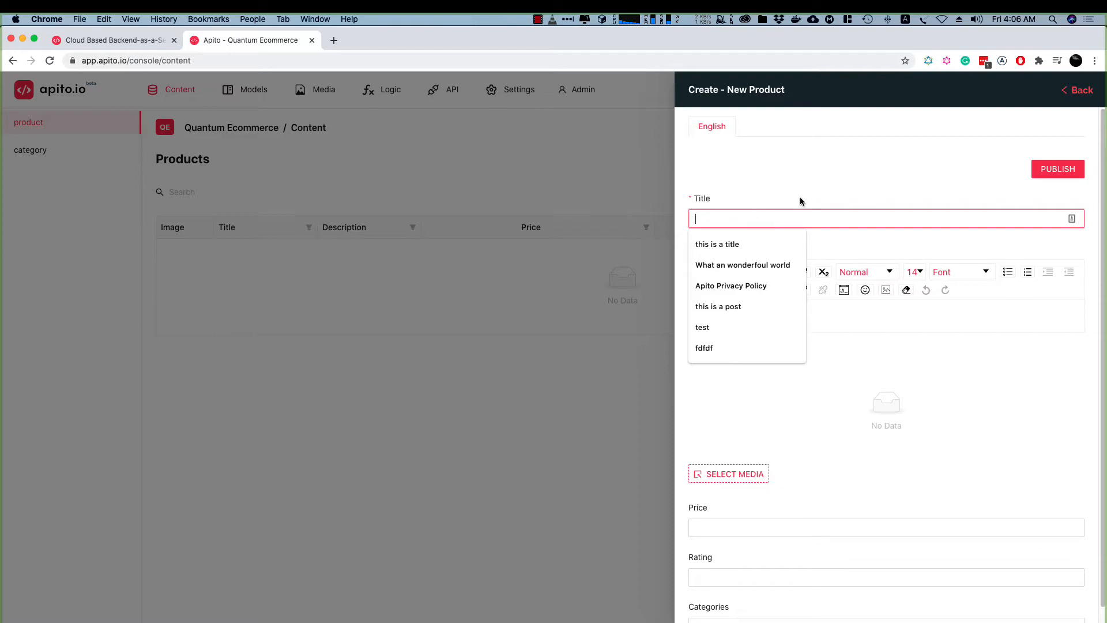
left_click(773, 178)
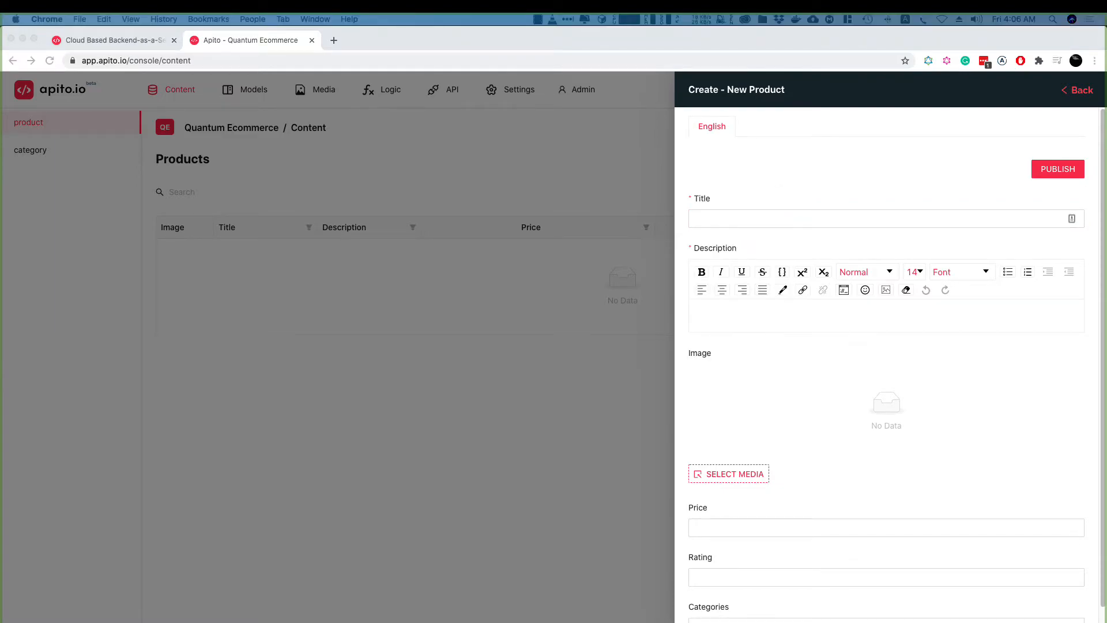
left_click(747, 220)
type("Bluetooth Speakers, DOSS SoundBox Plus")
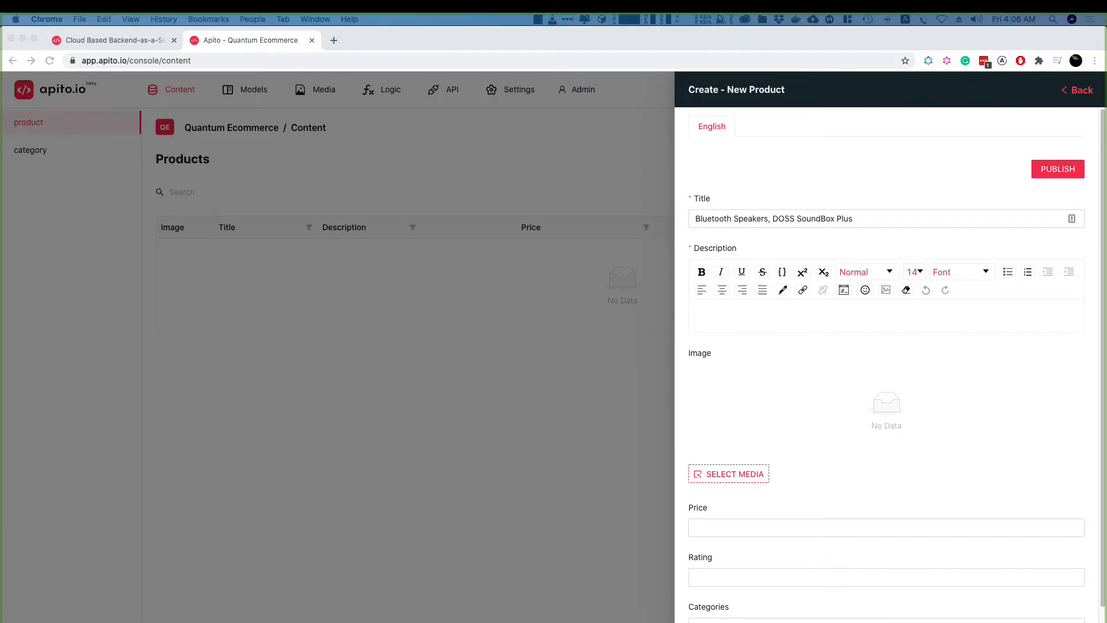
left_click(746, 317)
type("Bluetooth Speakers, DOSS SoundBox Plus Portable Wireless Bluetooth Speaker with 16W HD Sound and Deep Bass, Wireless Stereo Pairing, 20H Playtime, Wireless Speaker for Home, Outdoor, Travel - Black")
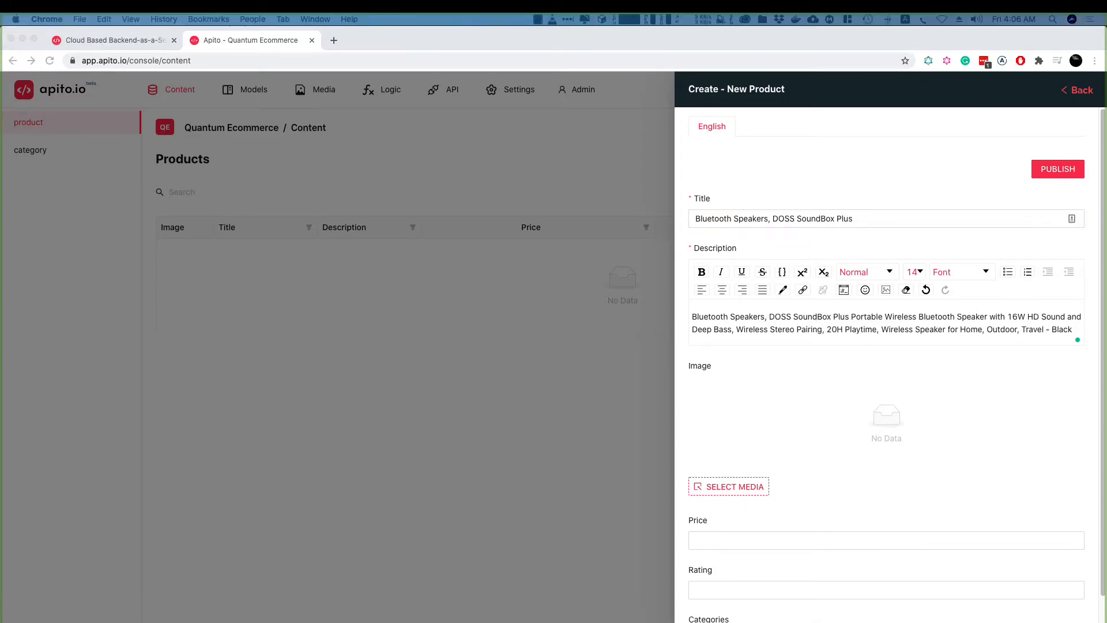
Set the product's price to 49.99 and rating to 3.7, and open the asset selection for its image
left_click(736, 545)
type("49.99")
left_click(710, 591)
type("3.7")
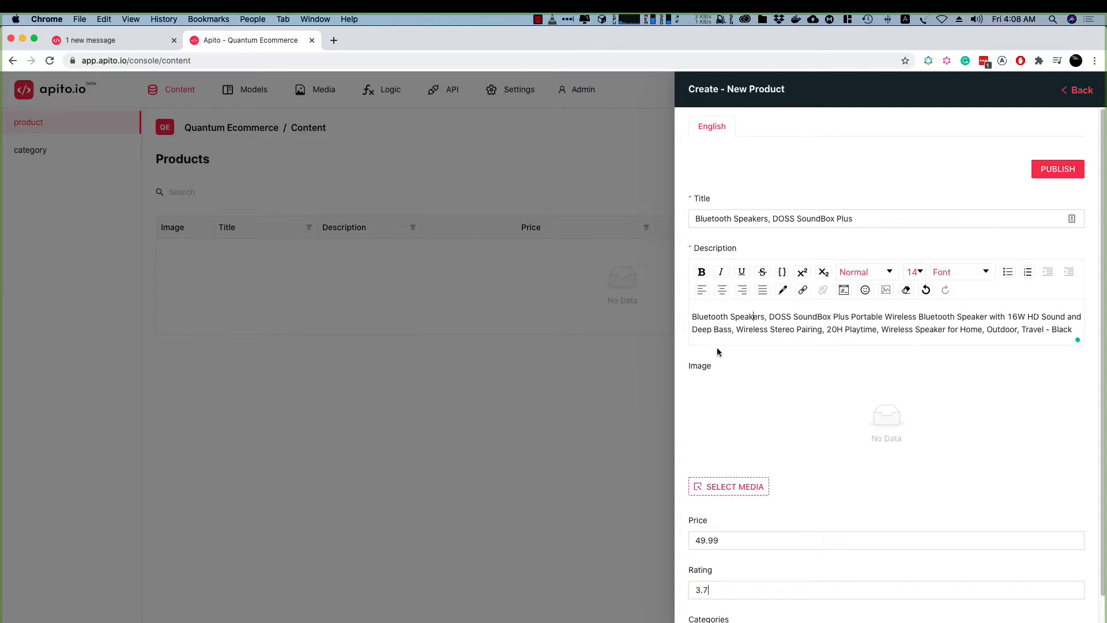
left_click(730, 486)
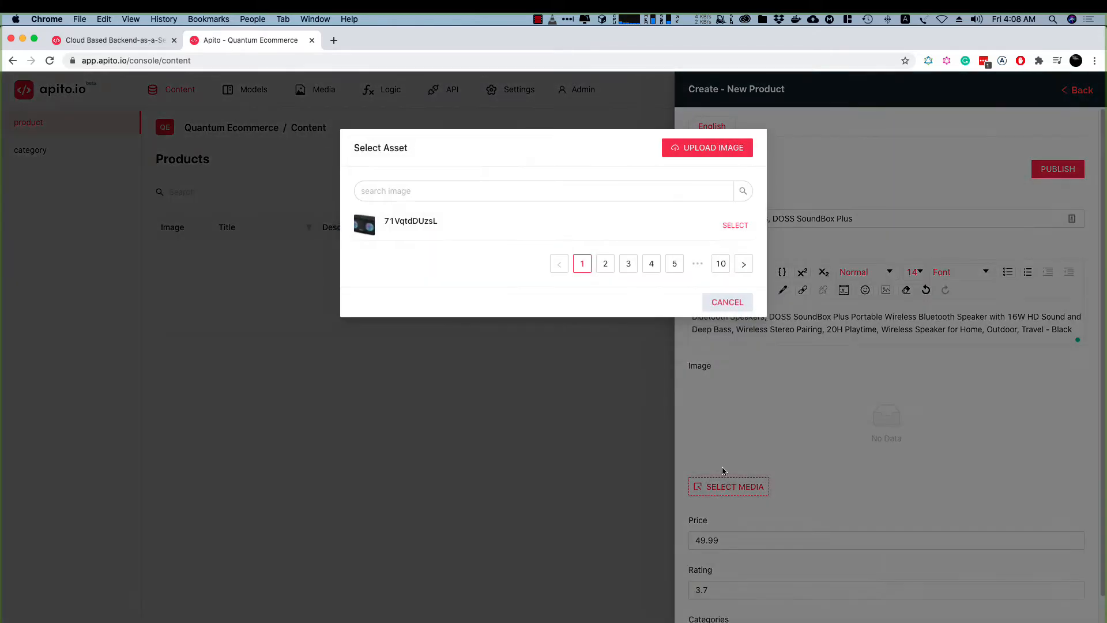
left_click(703, 151)
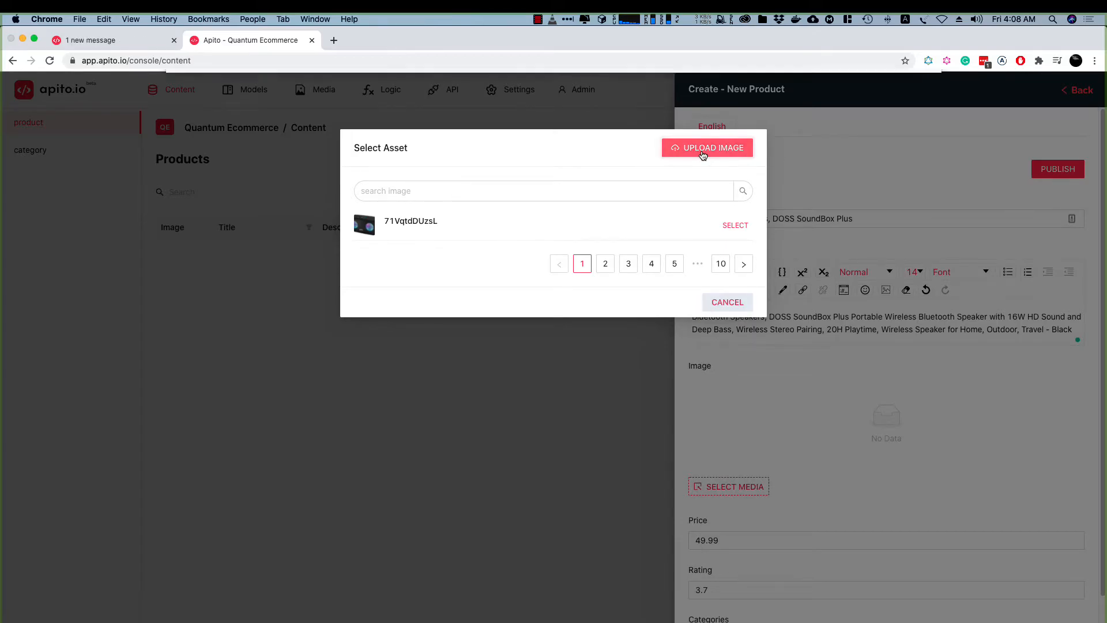
left_click(306, 169)
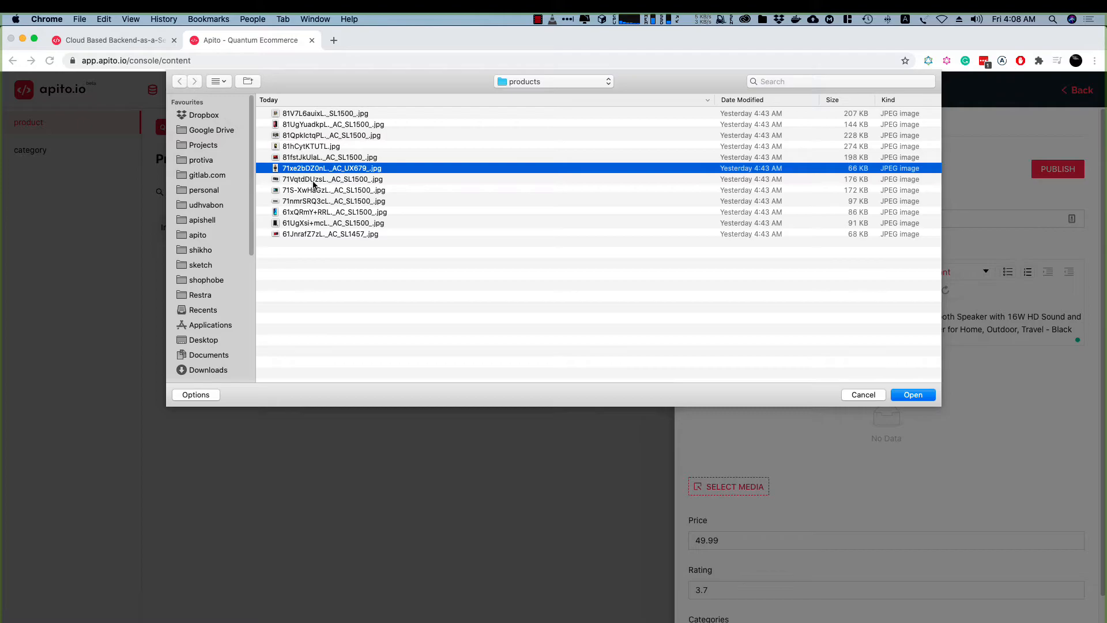
left_click(315, 179)
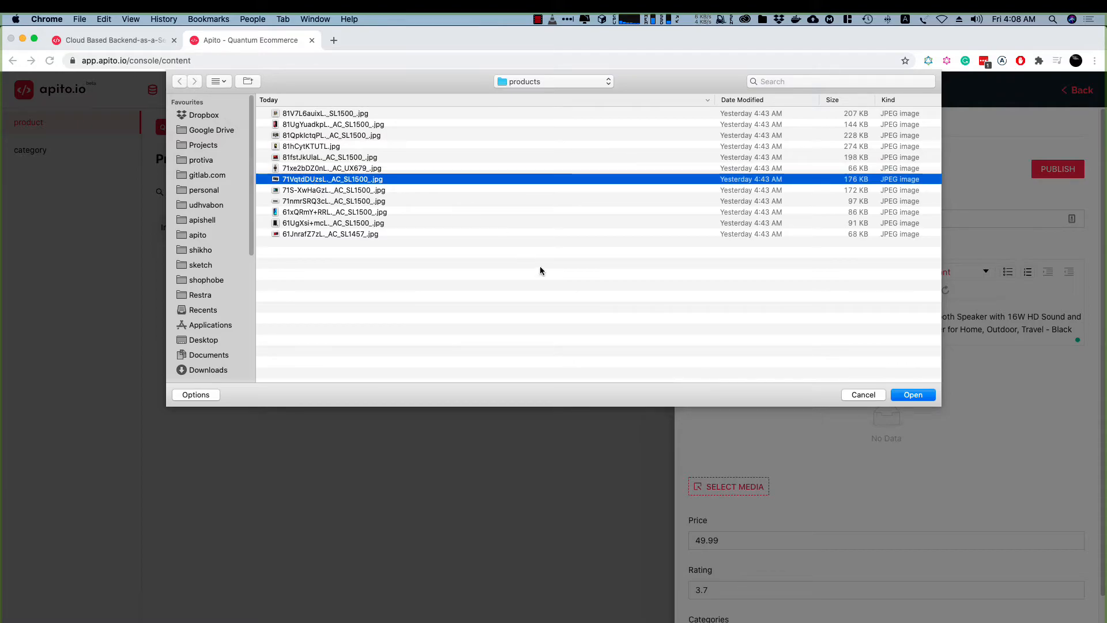
left_click(863, 395)
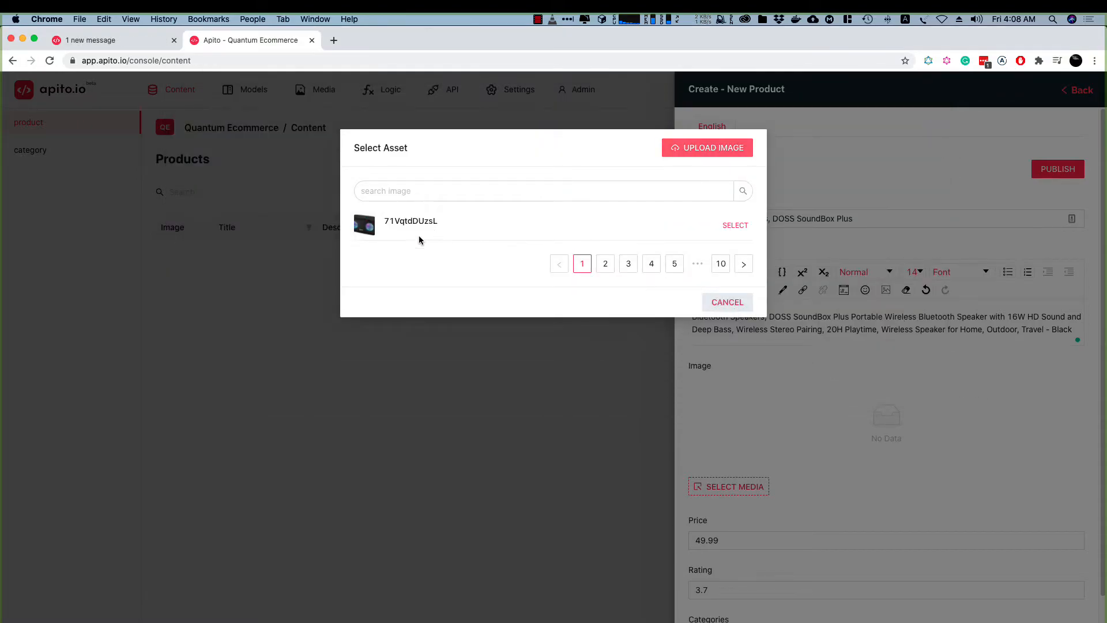
Assign the existing asset 71VqtdDUzsL as the product's image, publish the product and close its form
left_click(735, 226)
left_click(727, 302)
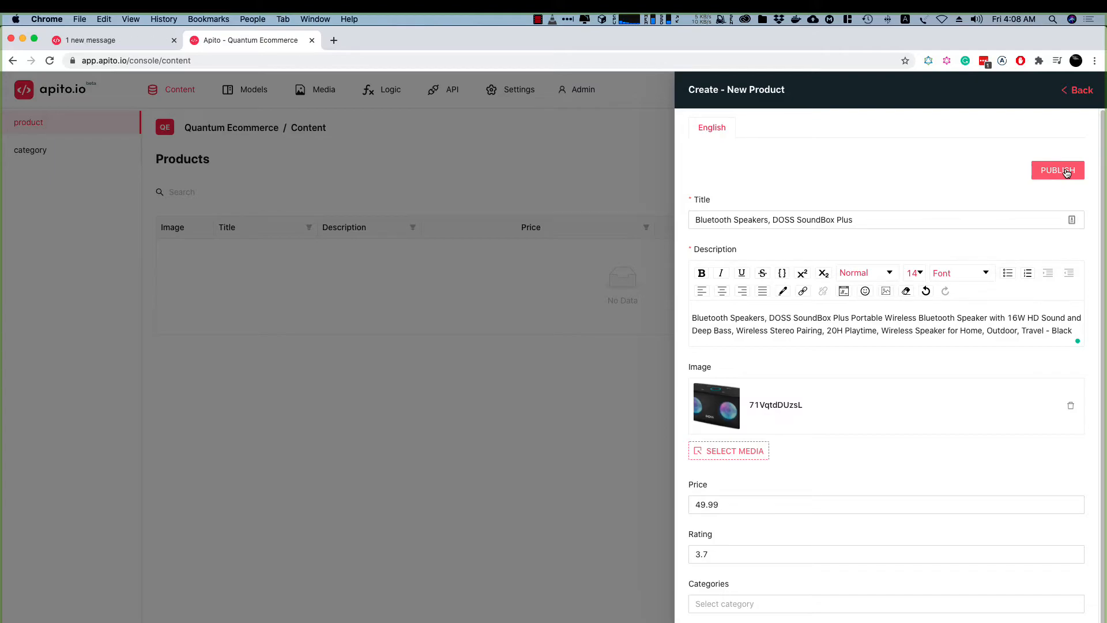
left_click(1066, 172)
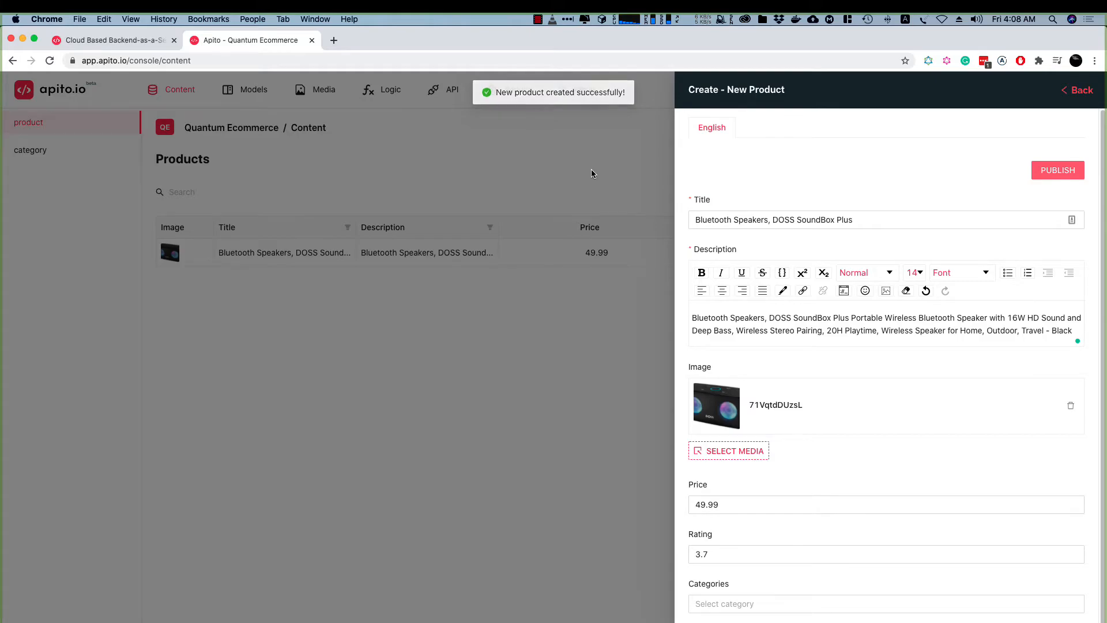
left_click(591, 173)
Start a new category entry with both the name and the label set to Speakers
left_click(29, 150)
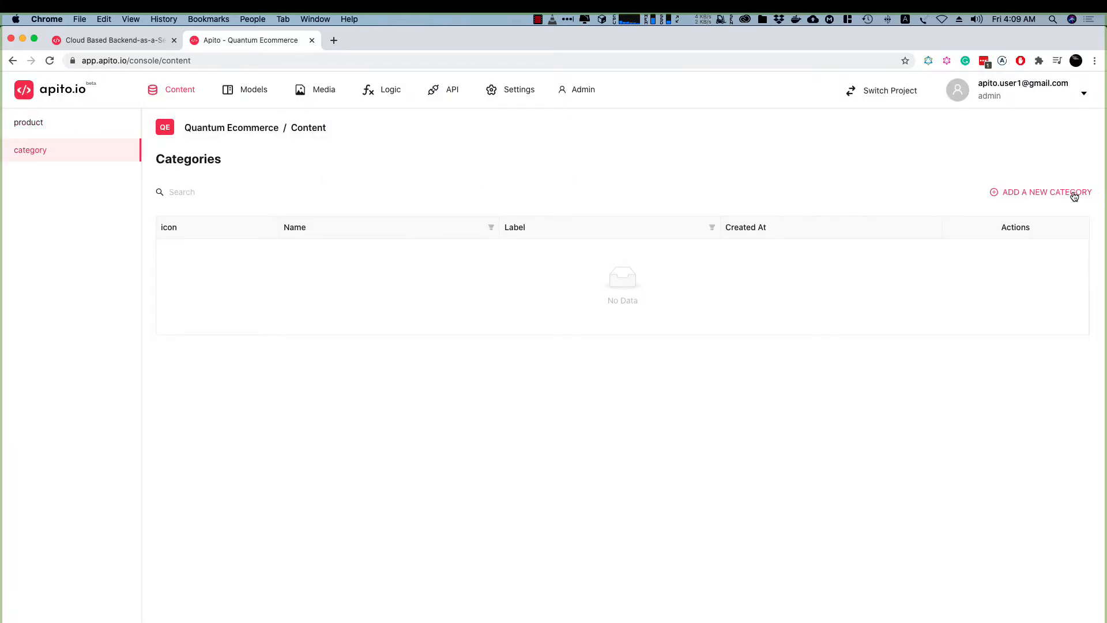
left_click(1069, 192)
left_click(792, 222)
type("Speakers")
left_click(734, 268)
type("Speakers")
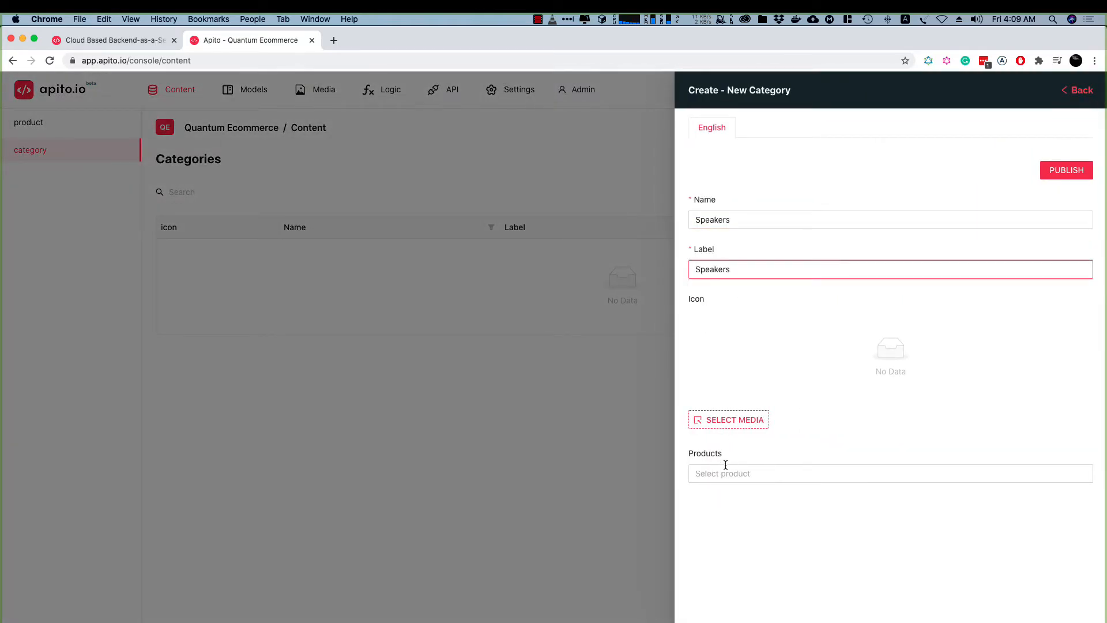
Link the Bluetooth Speakers, DOSS SoundBox Plus product to the Speakers category, publish the category and close its form
left_click(739, 475)
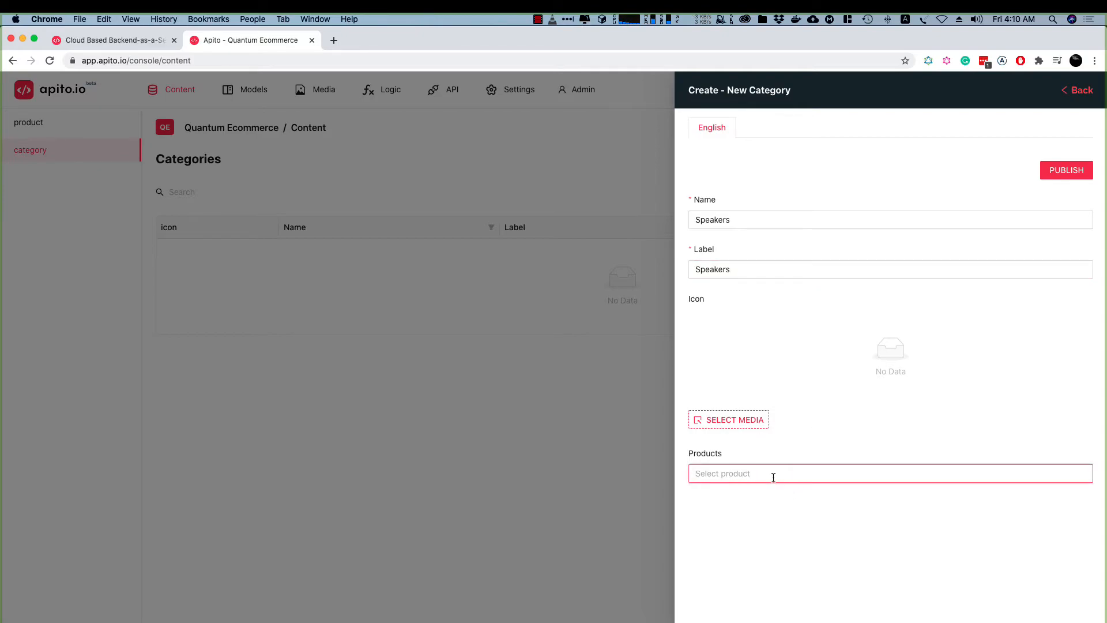
type("sp")
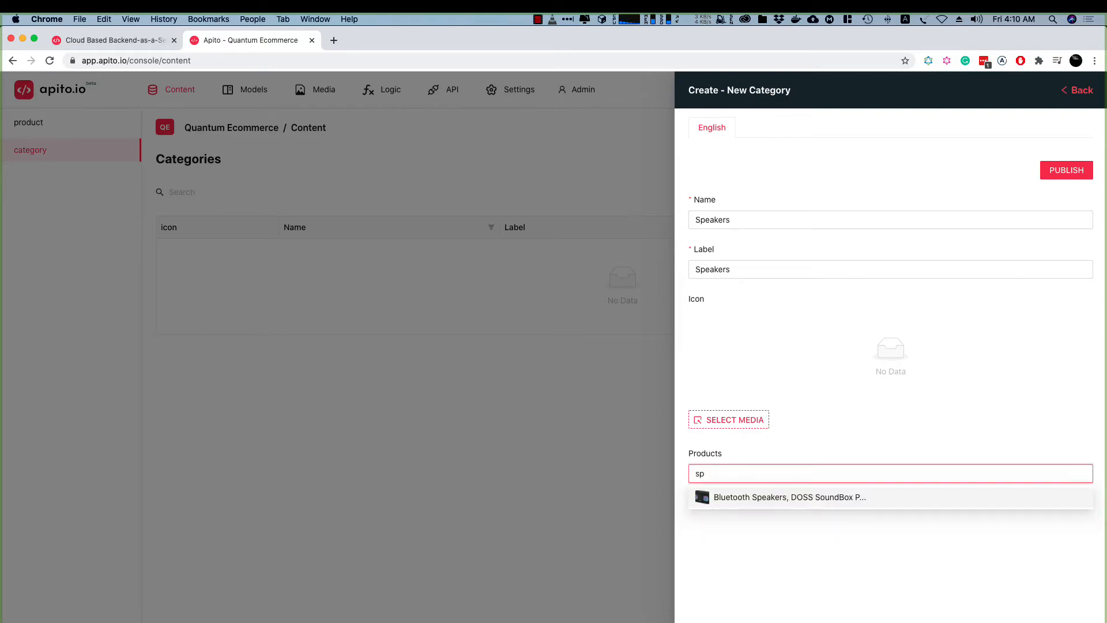
left_click(762, 497)
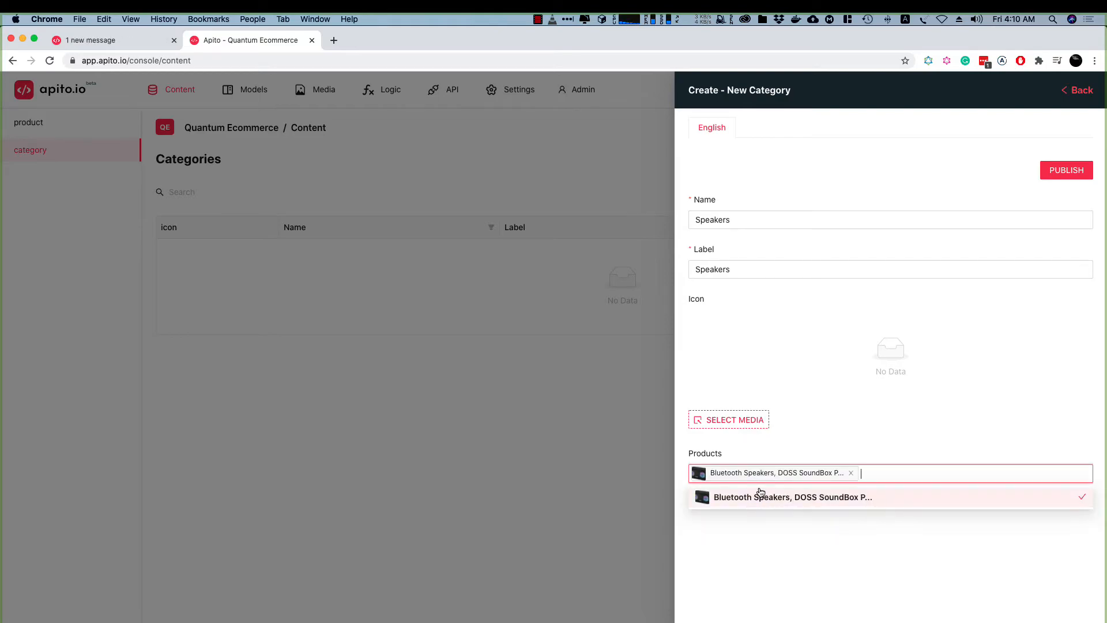
left_click(873, 440)
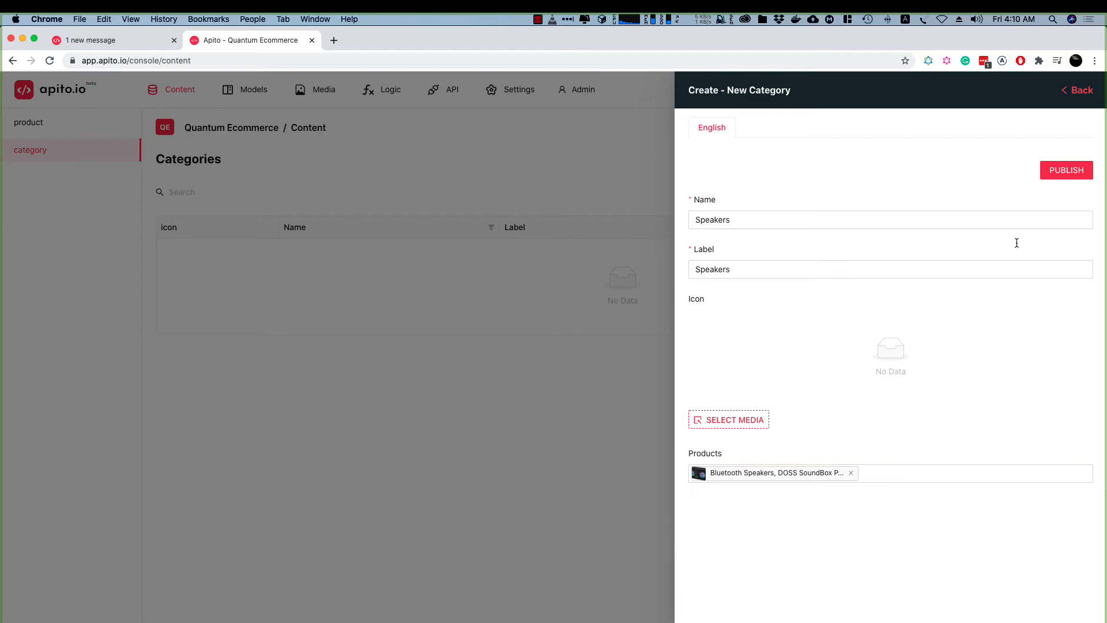
left_click(1062, 171)
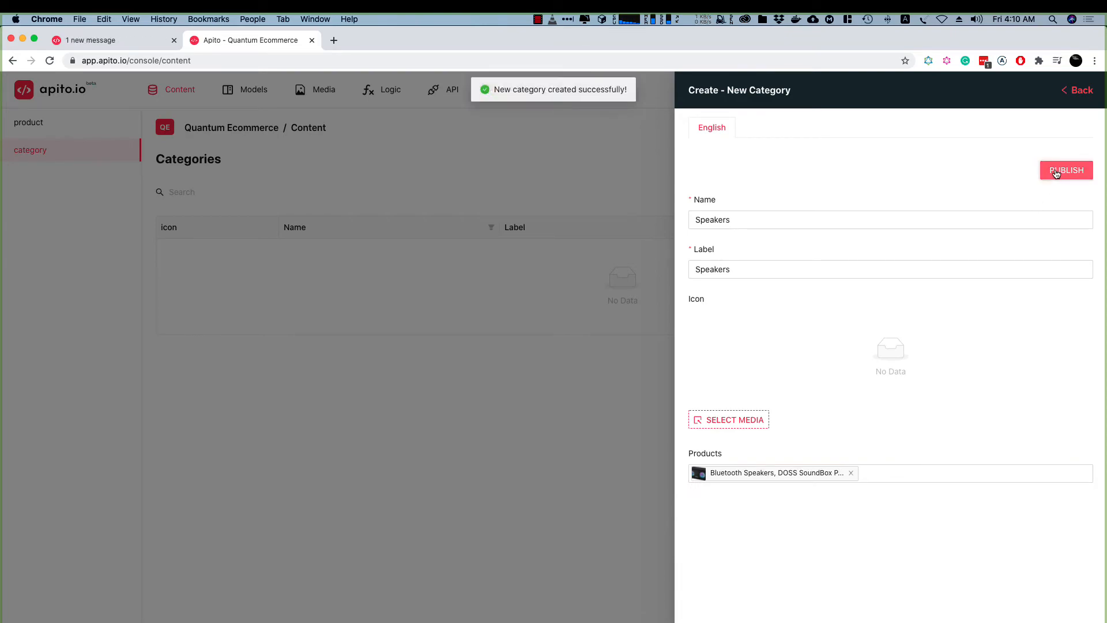
left_click(613, 168)
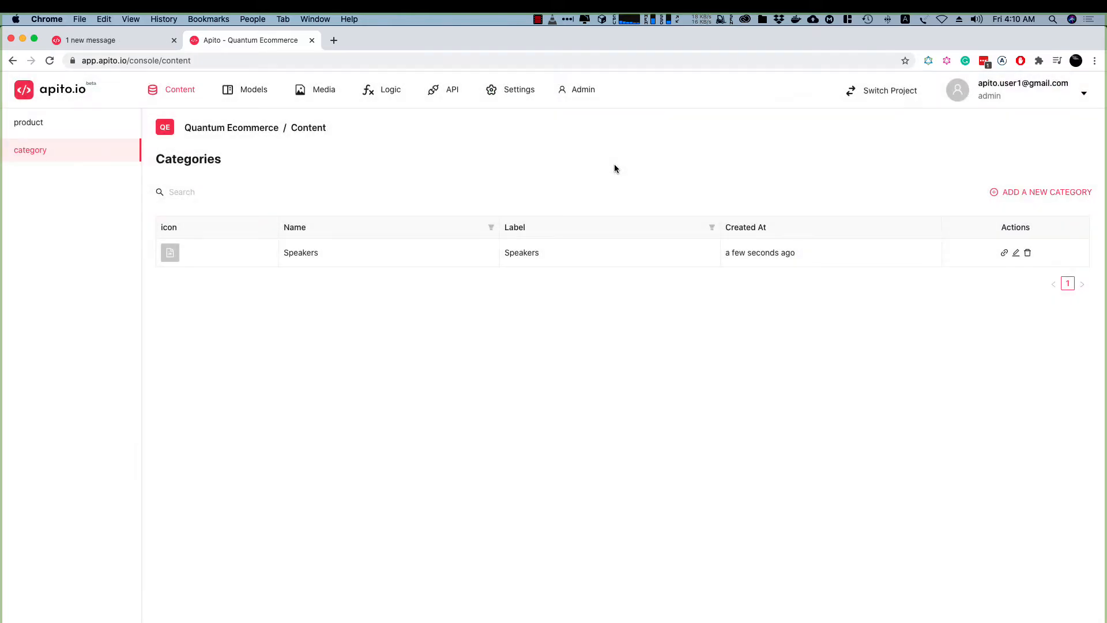
Review the product and category content lists and the structure of the product model
left_click(52, 129)
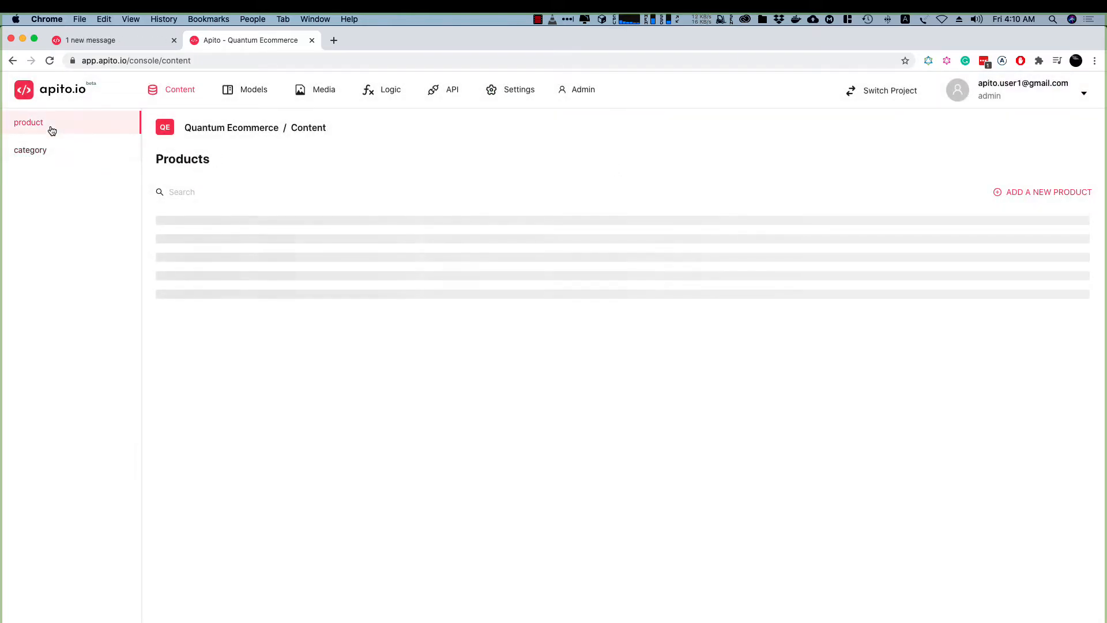
left_click(45, 159)
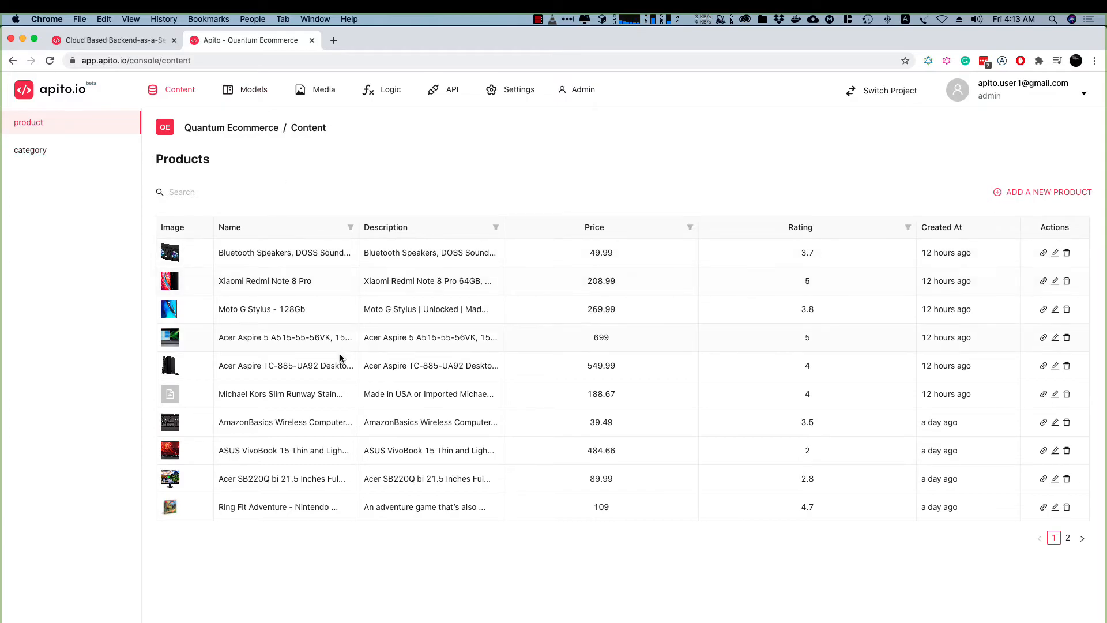
left_click_drag(219, 252, 499, 516)
left_click(499, 516)
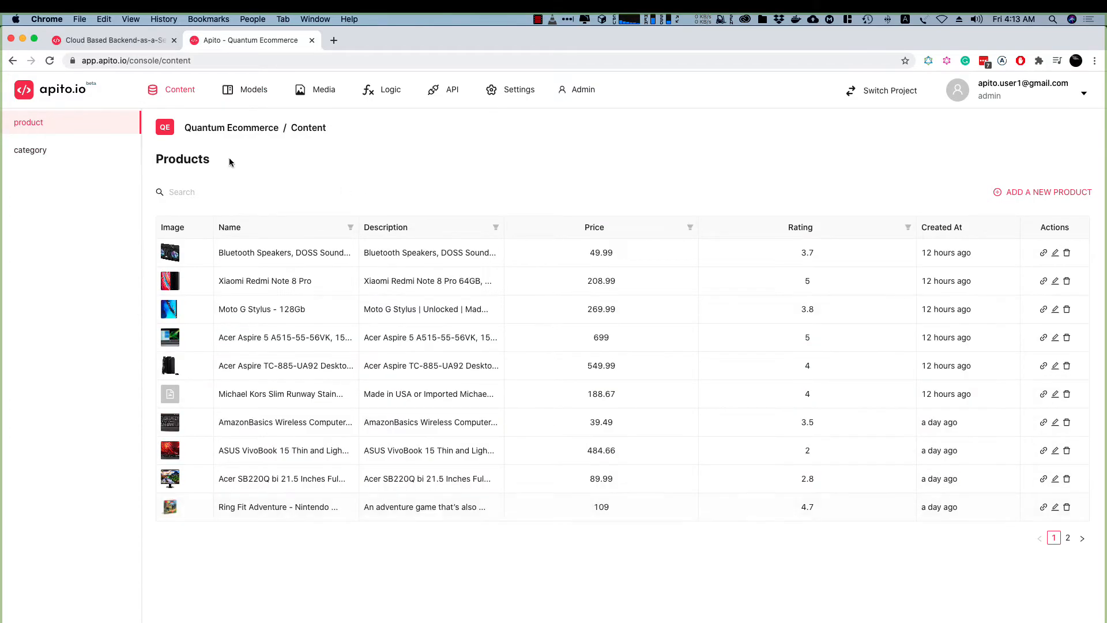
left_click(52, 152)
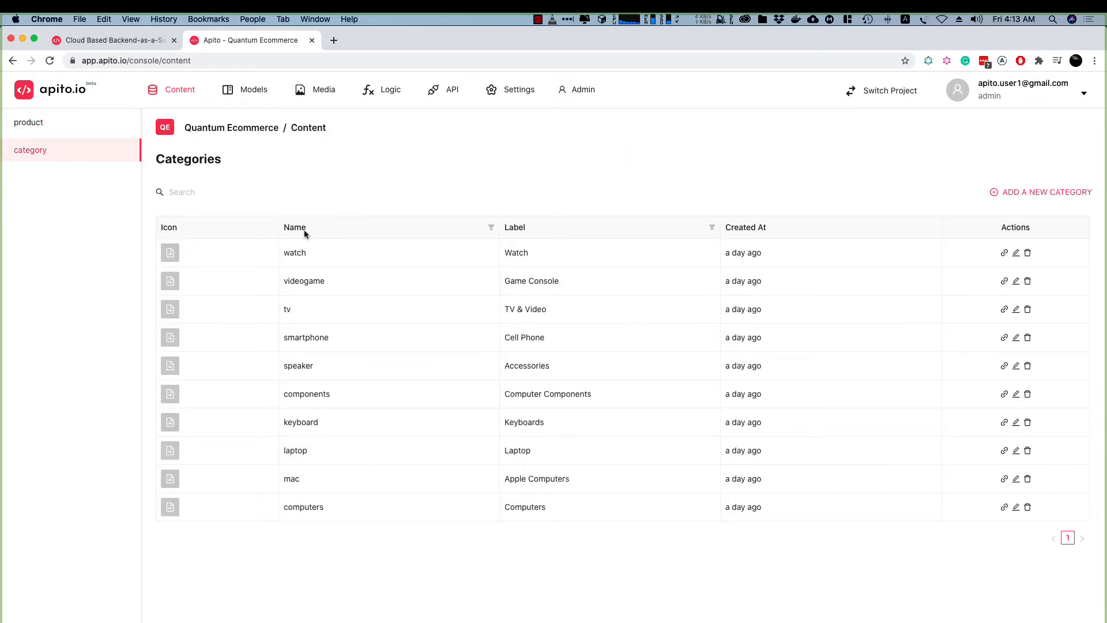
left_click(43, 122)
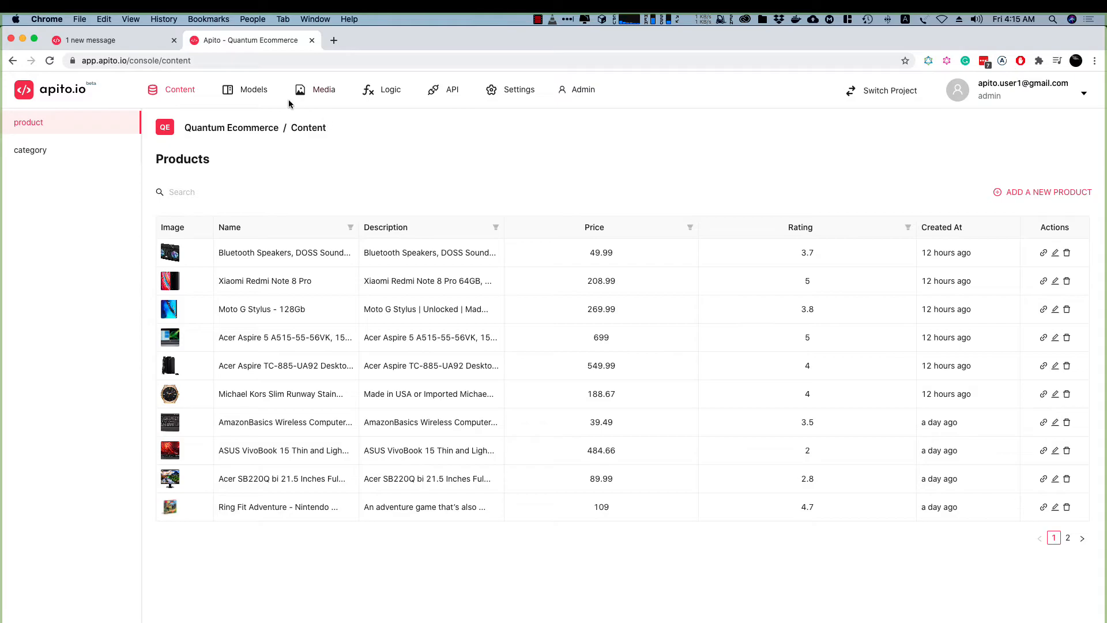
left_click(245, 93)
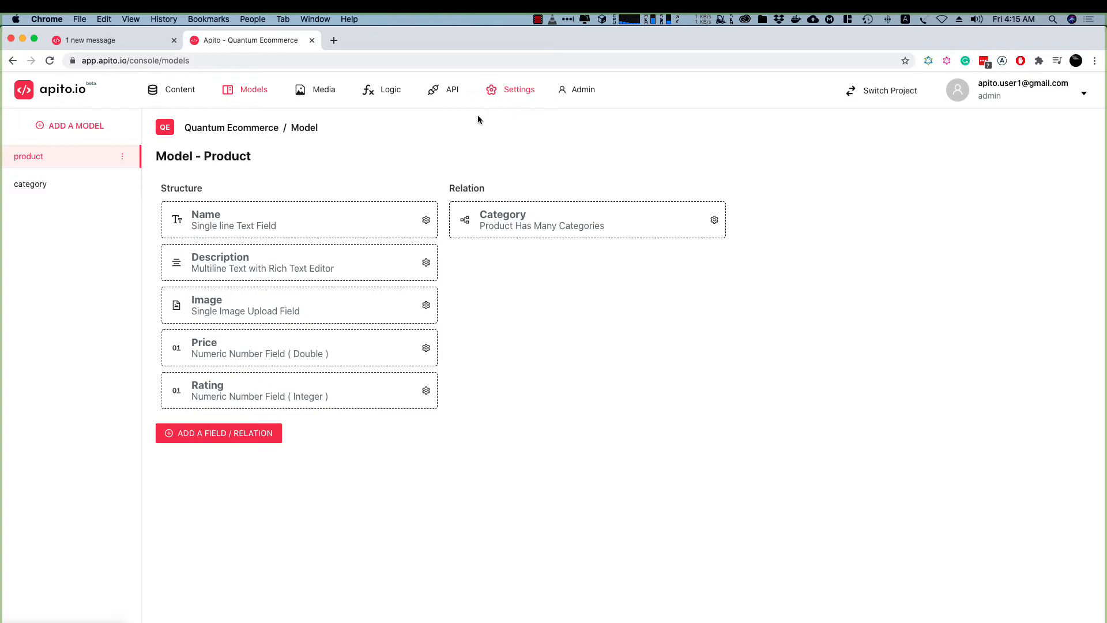
Start a new role named AuthUser in the project settings
left_click(505, 94)
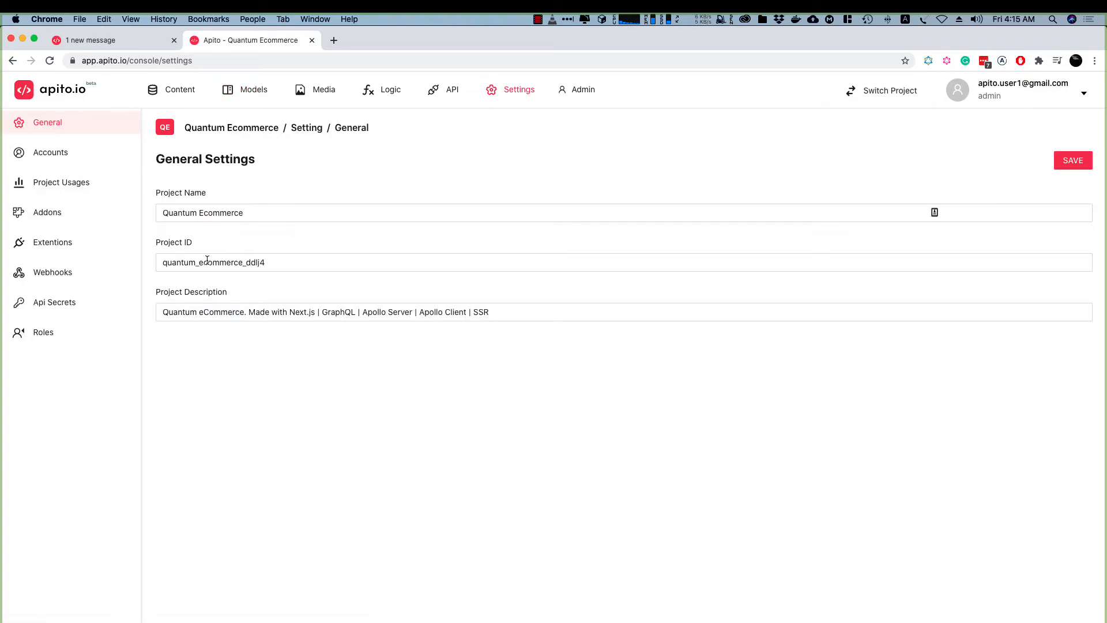
left_click(38, 332)
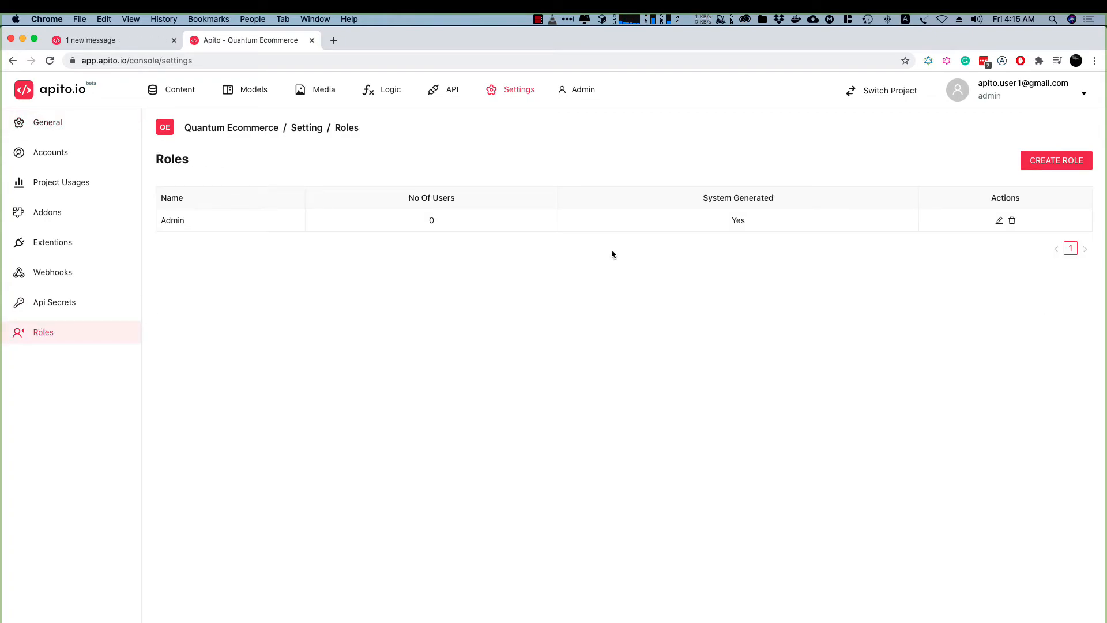
left_click(1055, 161)
left_click(744, 148)
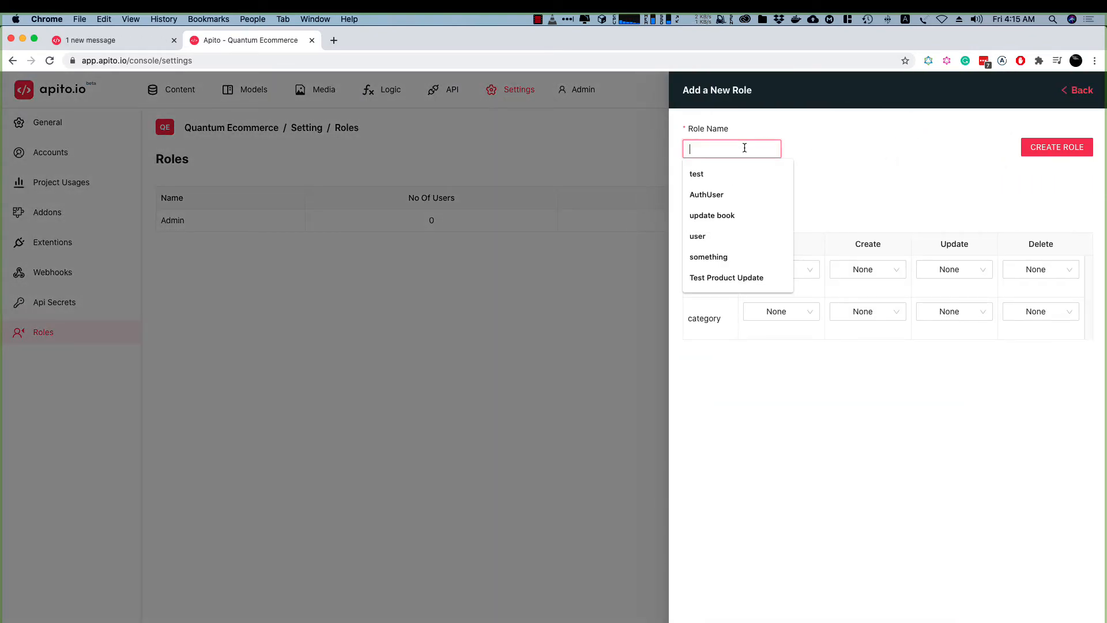
type("Auth")
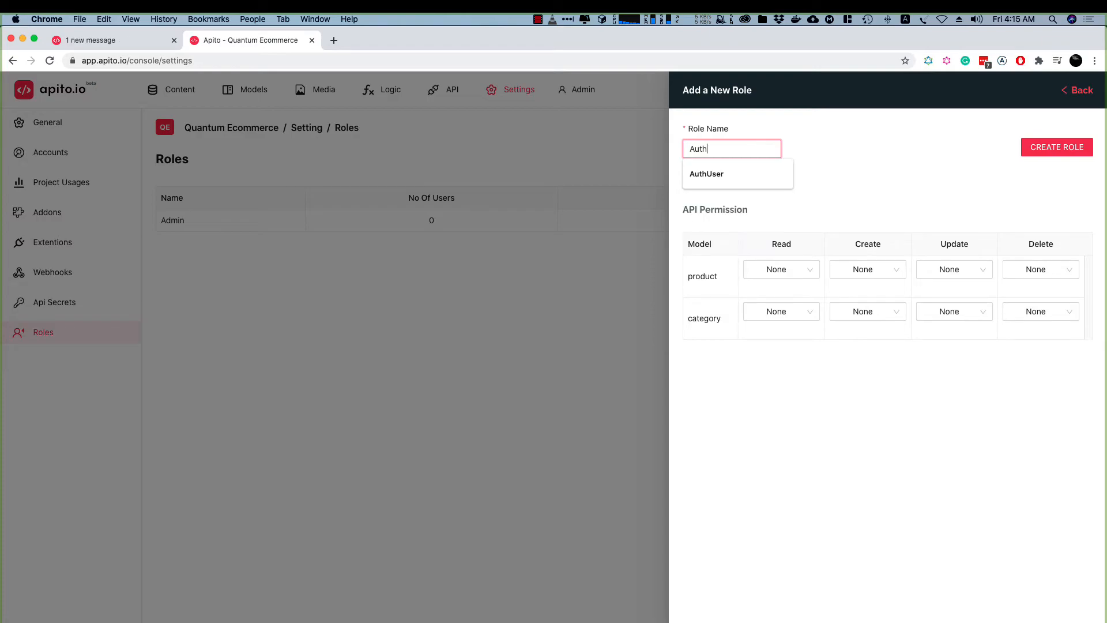
type("User")
Set the role's Read permission to All for both product and category, and create the role
left_click(789, 279)
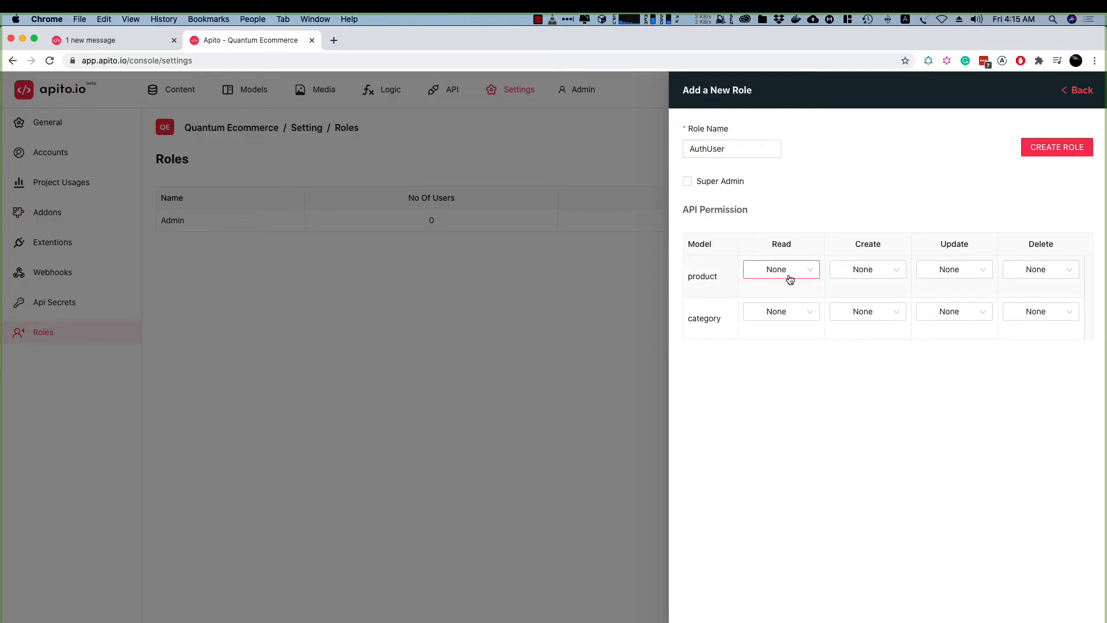
left_click(767, 310)
left_click(778, 313)
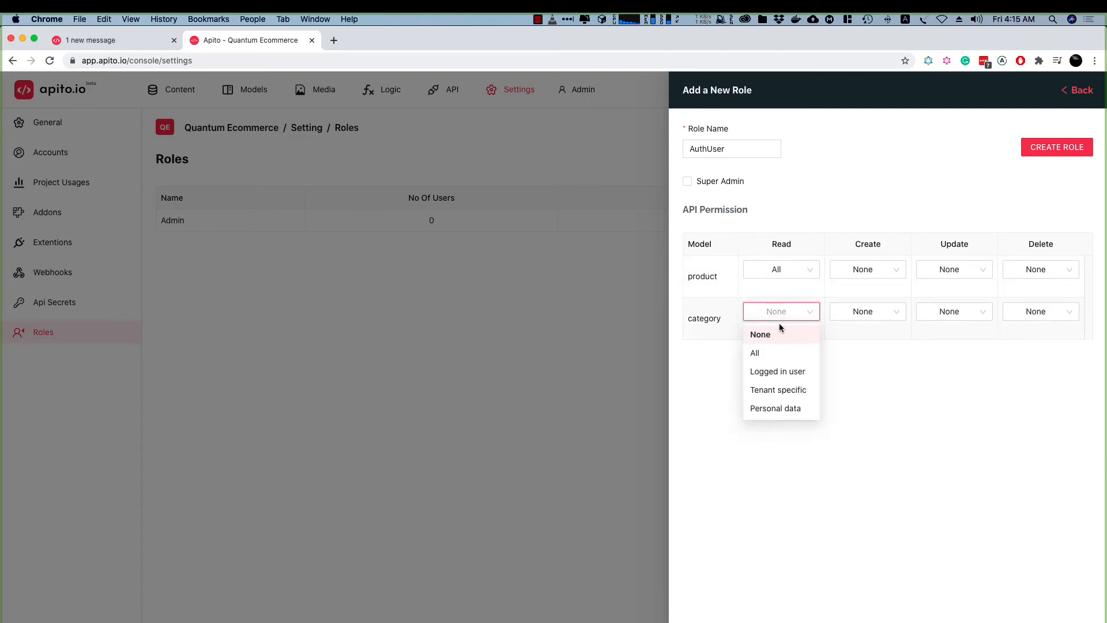
left_click(777, 354)
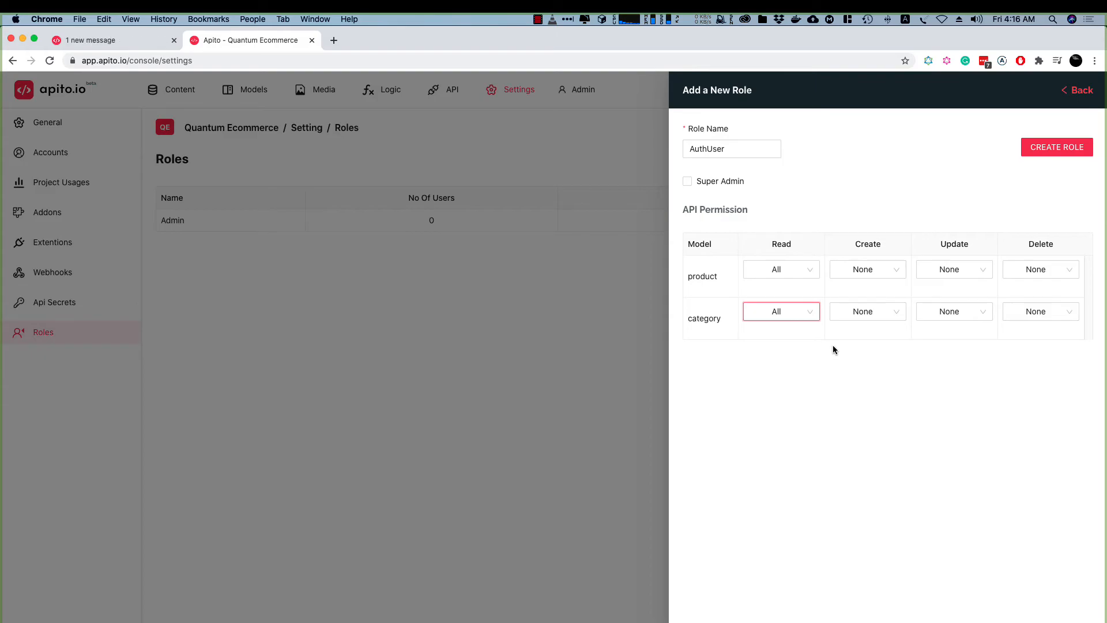
left_click(1070, 151)
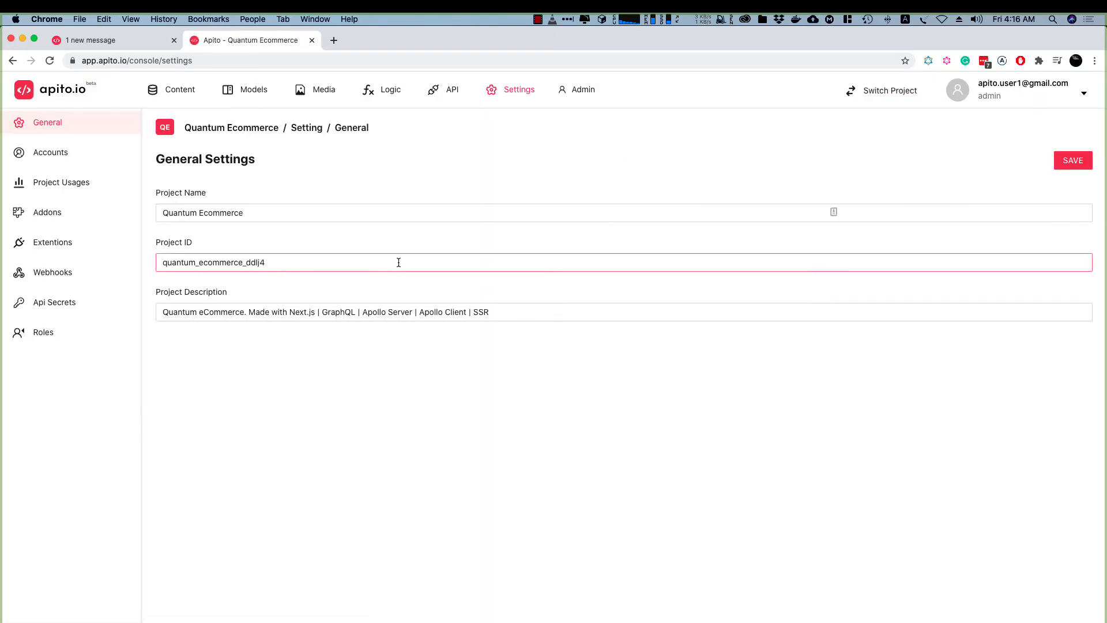
Check the details of the Authuser role in the project's role list and close them
left_click(46, 330)
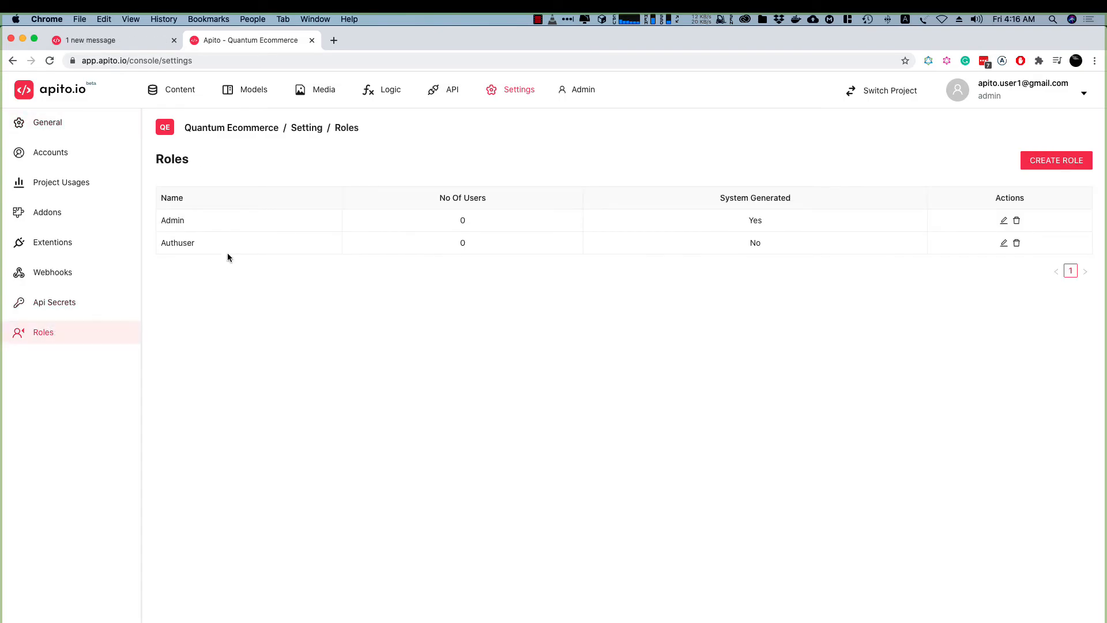
left_click(1003, 242)
left_click(441, 317)
Enable the Authentication add-on with auth type Email and Authuser as the default role for registered users
left_click(59, 213)
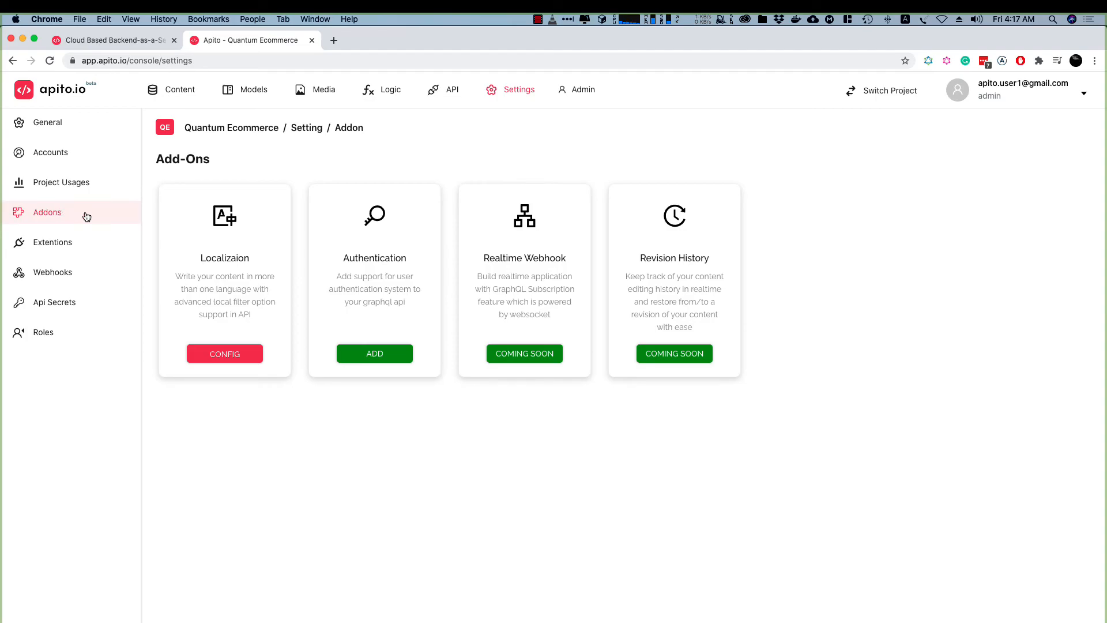
left_click(374, 354)
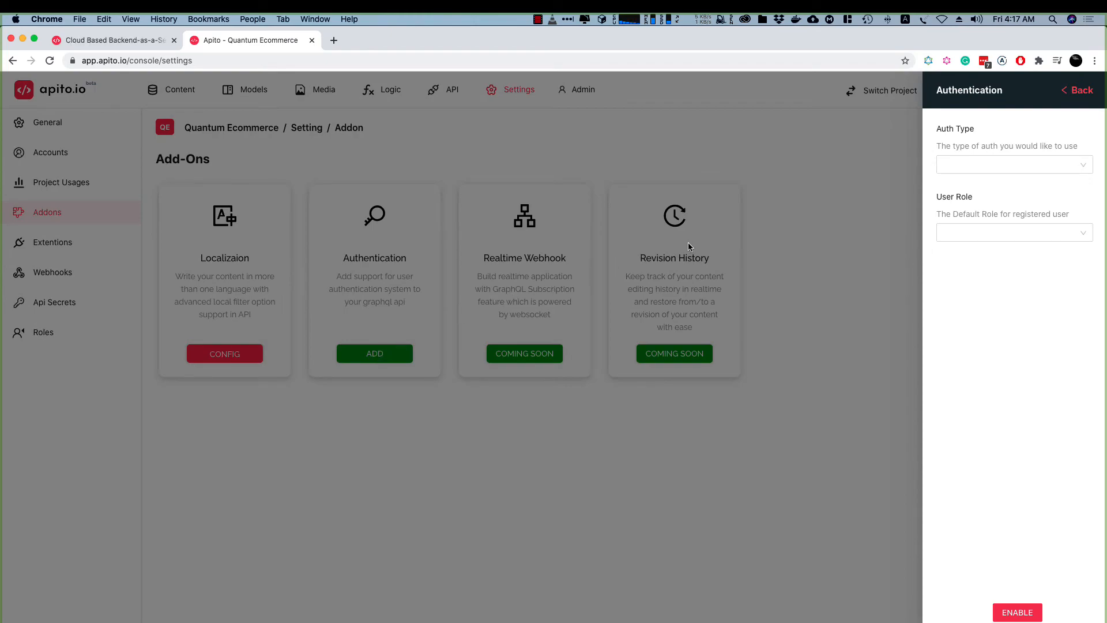
left_click(1010, 165)
left_click(957, 186)
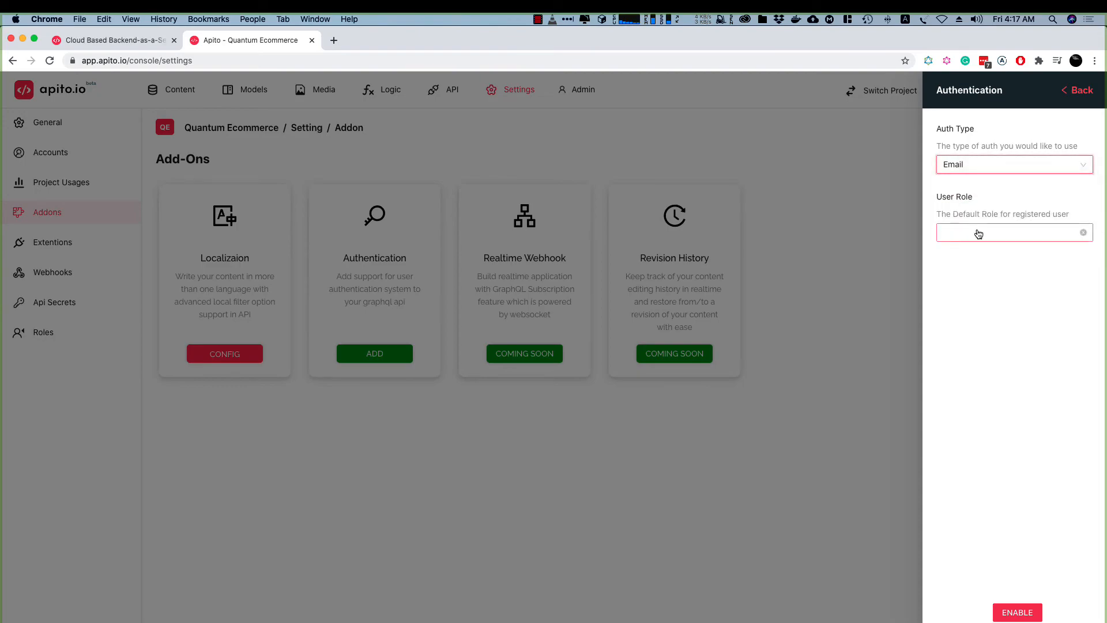
left_click(978, 233)
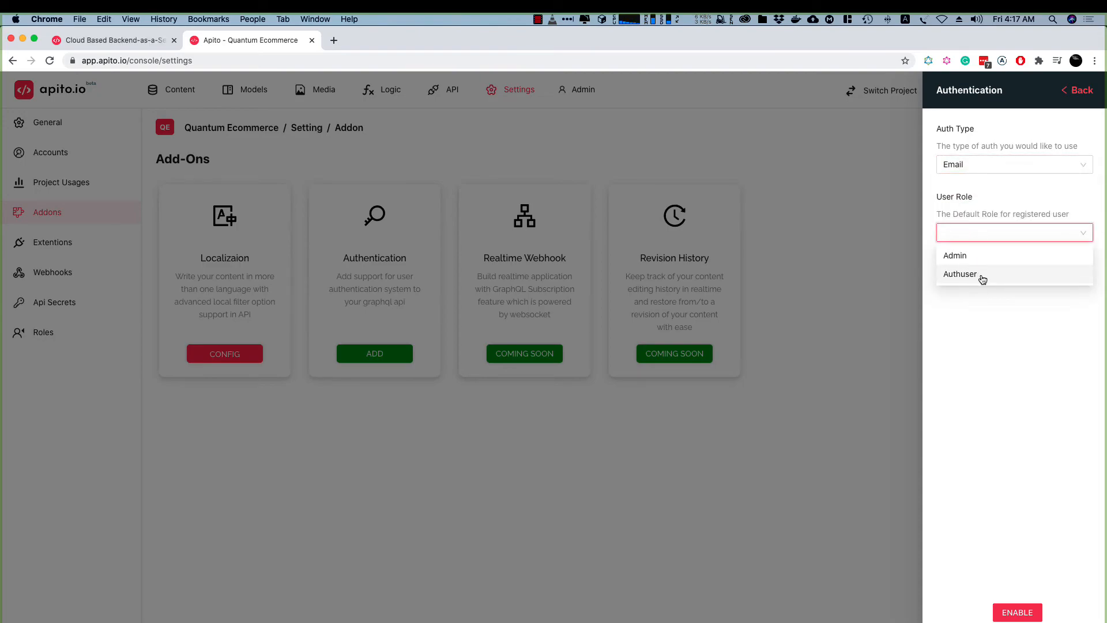
left_click(988, 277)
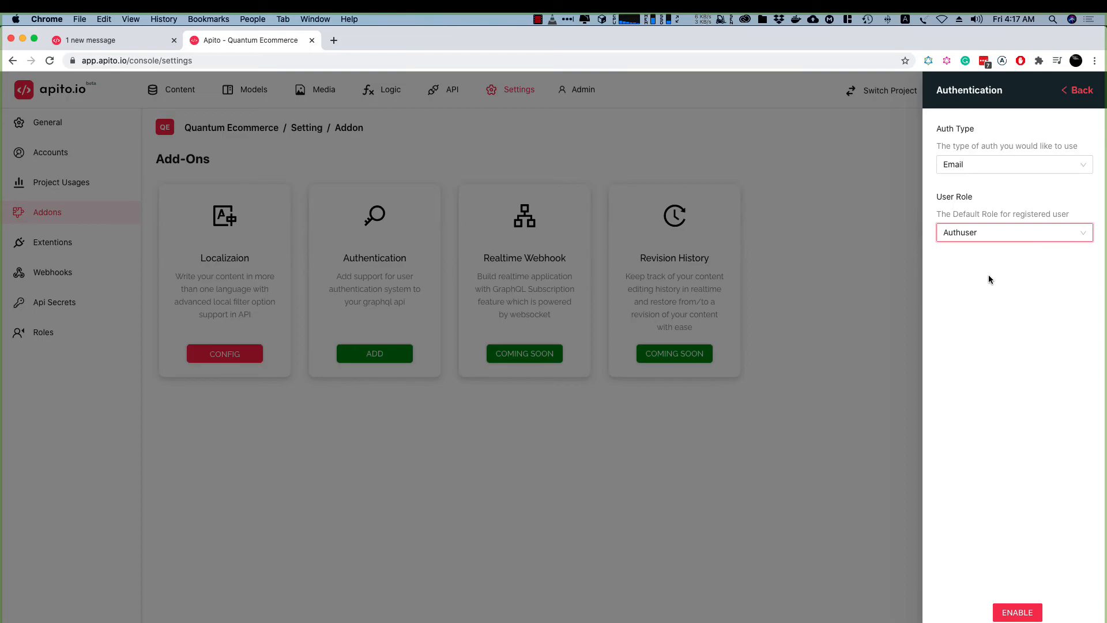
left_click(1017, 612)
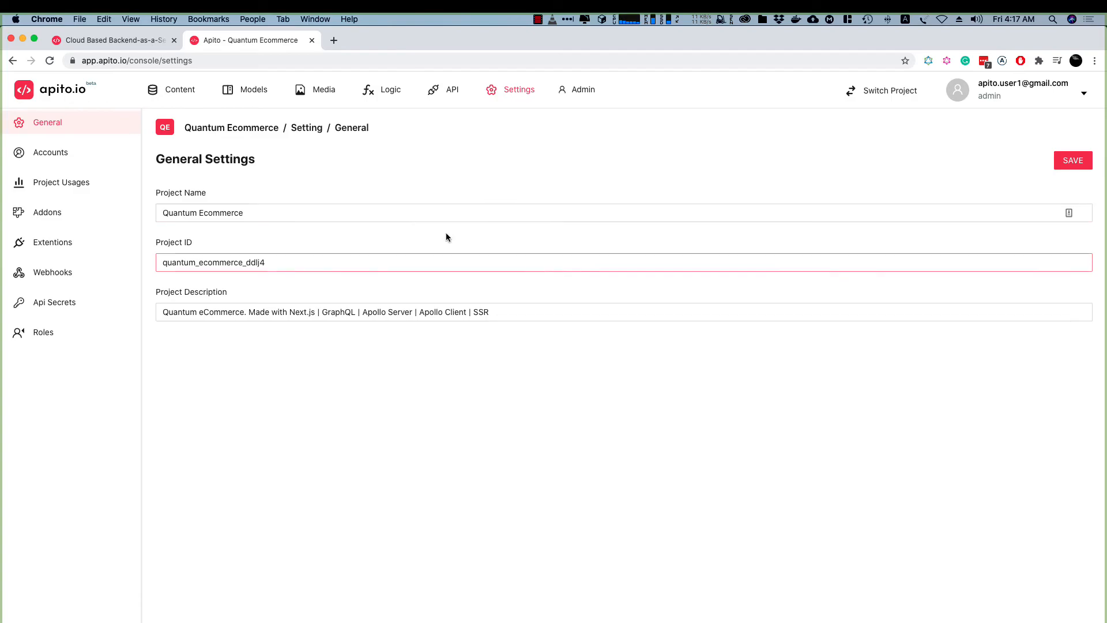
Check the Authentication add-on's configuration and examine the fields of the user model
left_click(52, 219)
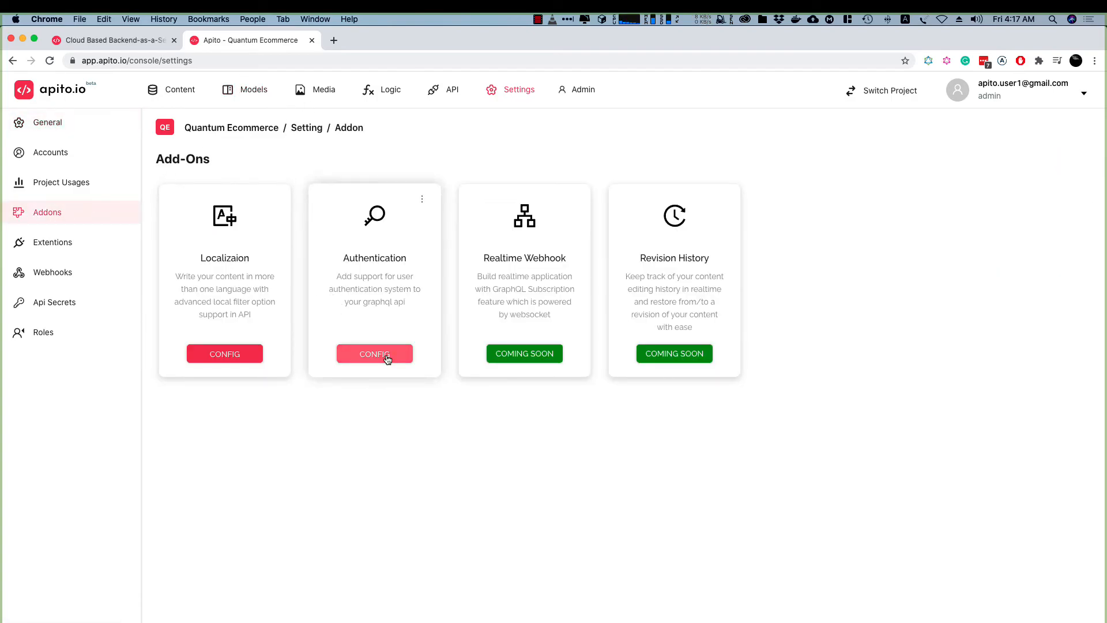
left_click(387, 360)
left_click(384, 347)
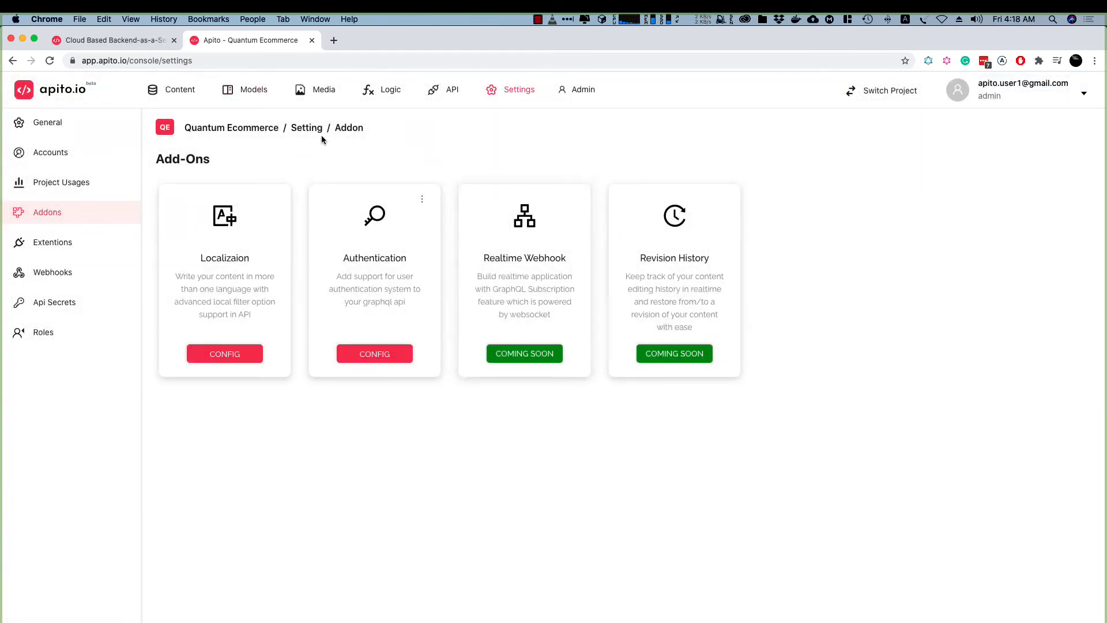
left_click(252, 94)
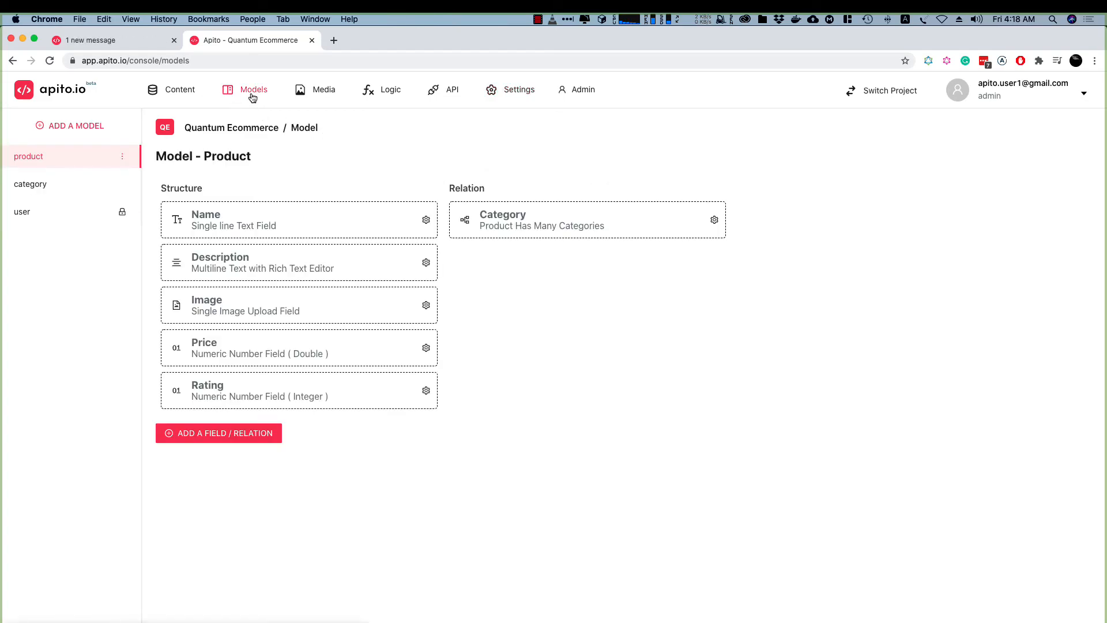
left_click(34, 213)
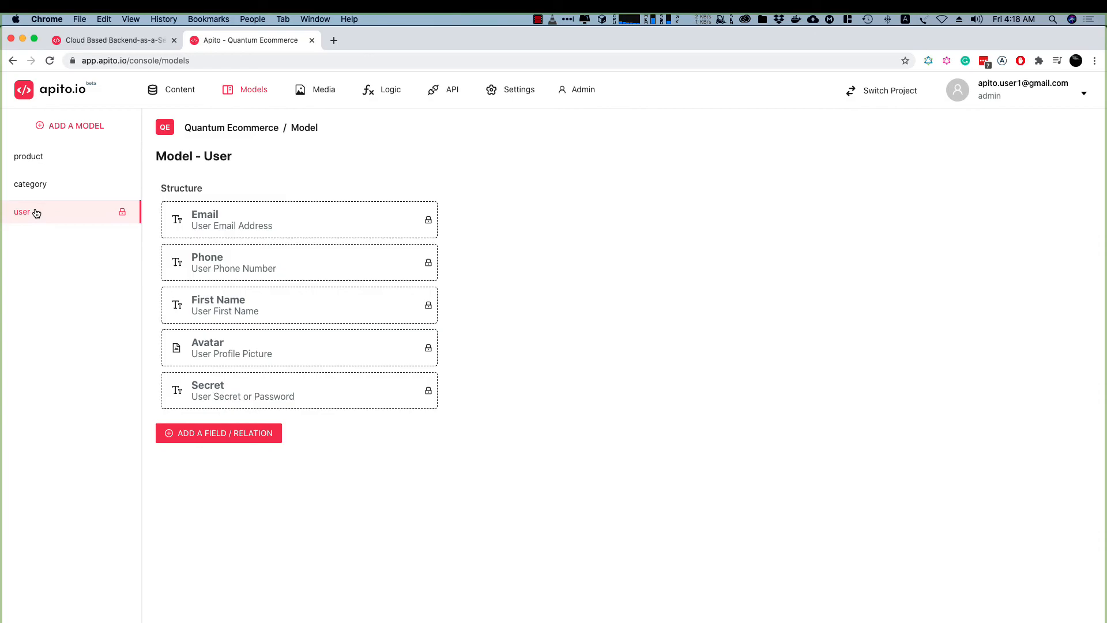
Examine the project's REST API documentation, covering the product, category, user, authentication and media upload endpoints
left_click(448, 94)
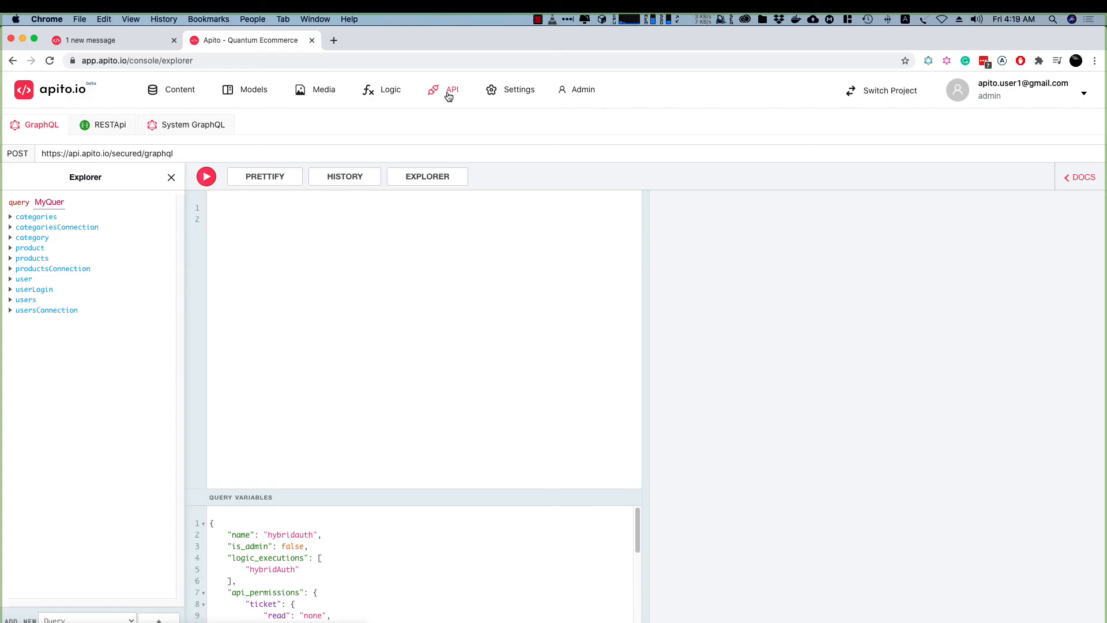
left_click(111, 128)
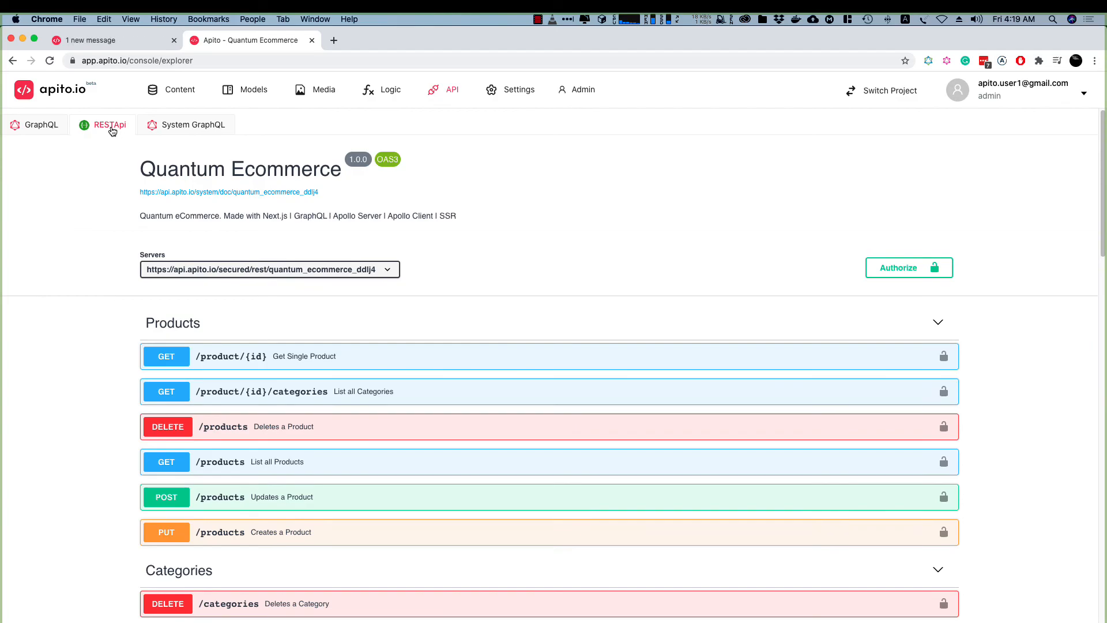
scroll(593, 312, "down", 1)
scroll(592, 312, "down", 15)
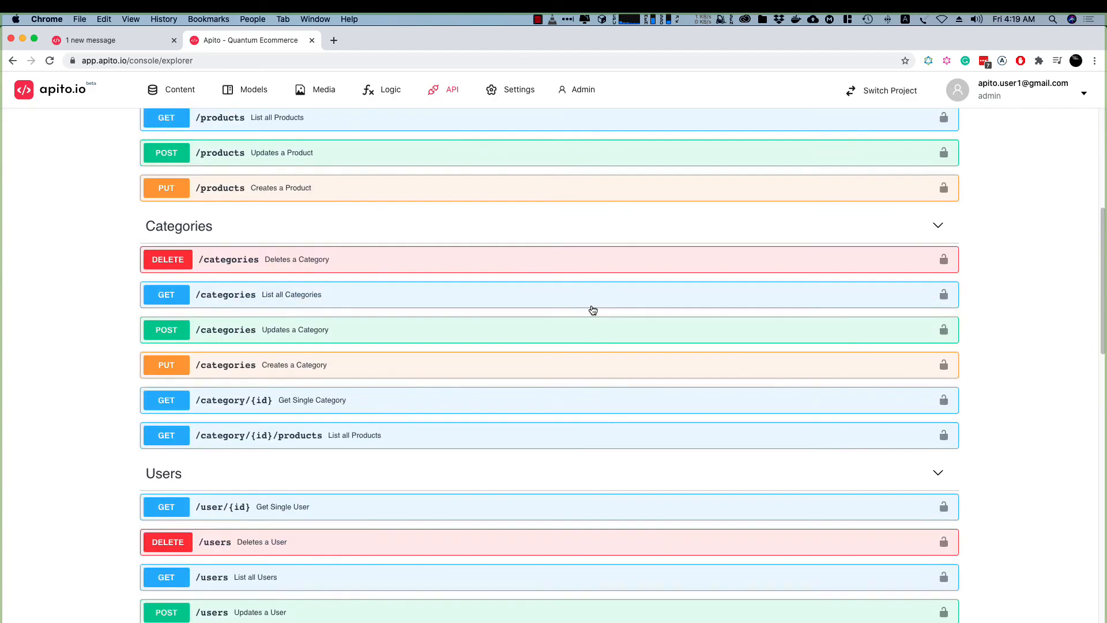
scroll(591, 308, "up", 6)
scroll(592, 308, "up", 12)
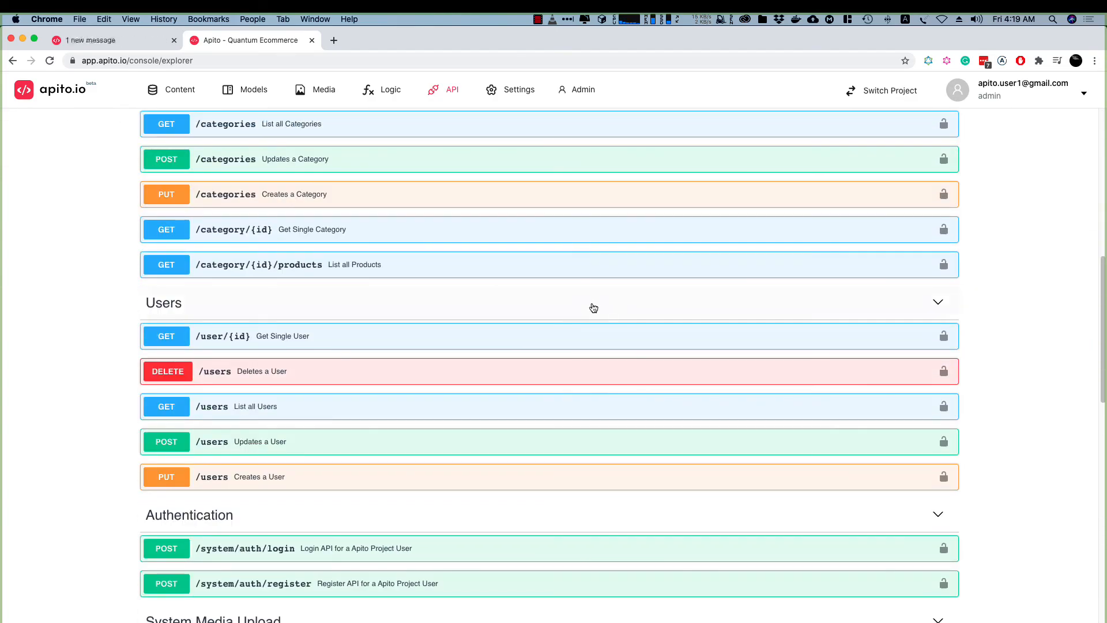
scroll(593, 308, "down", 10)
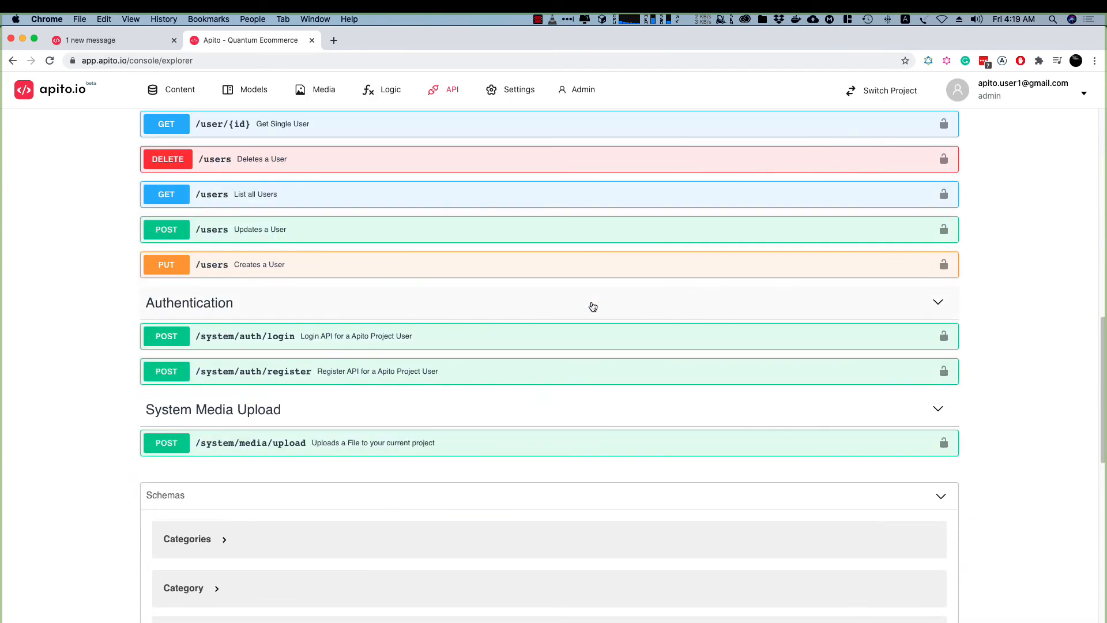
scroll(591, 305, "up", 10)
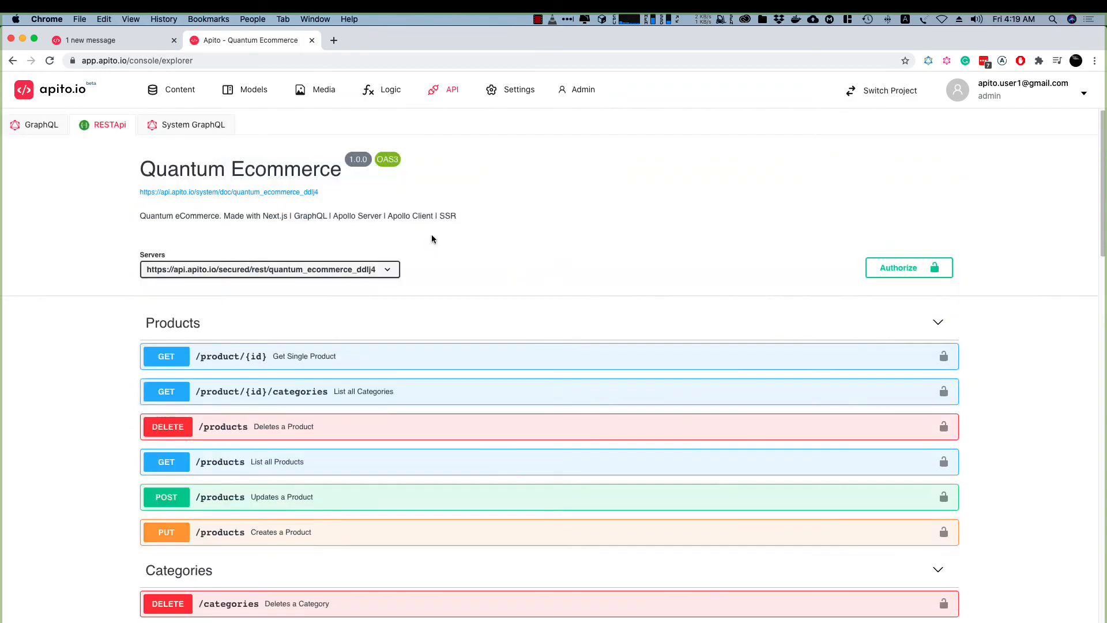
Run the GraphQL query that fetches the category named "watch" with its products' details, and inspect the response
left_click(35, 126)
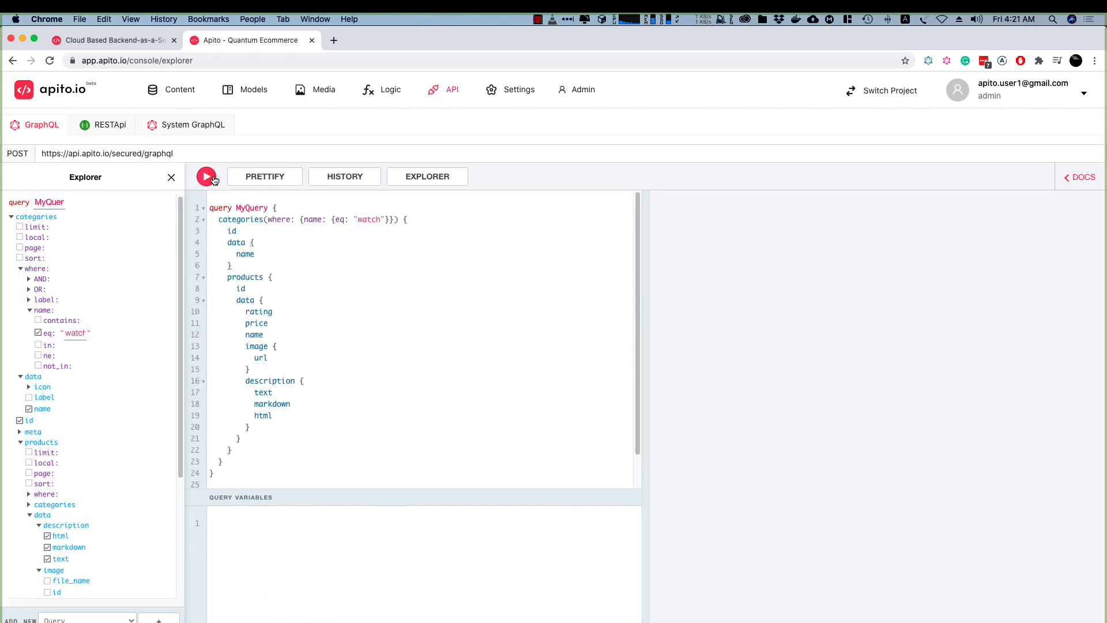
left_click(208, 177)
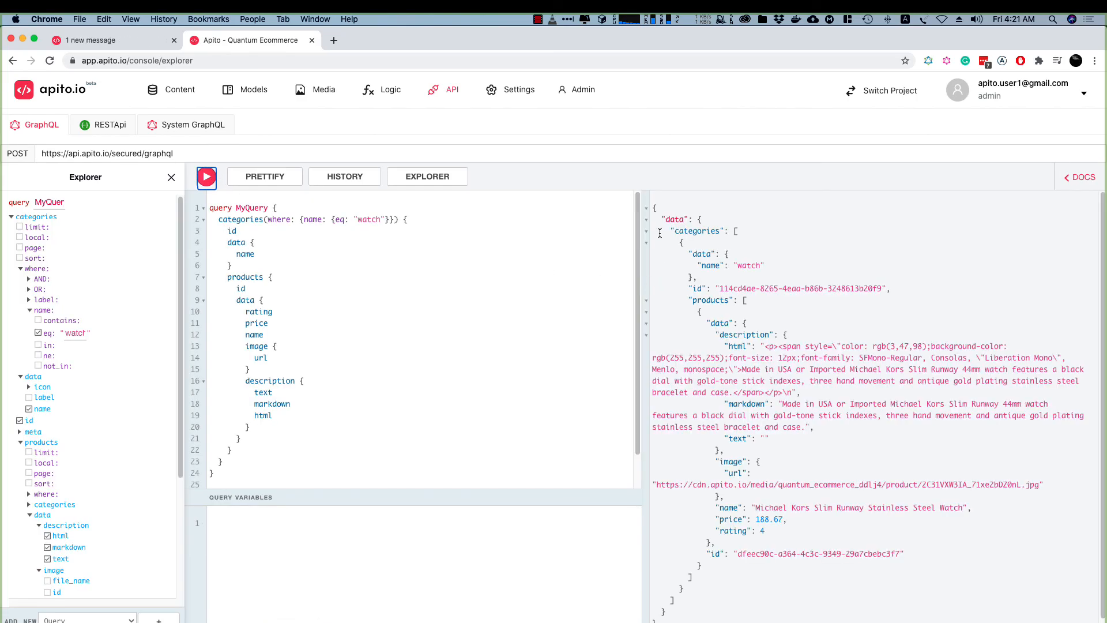
left_click_drag(652, 208, 697, 619)
left_click(766, 352)
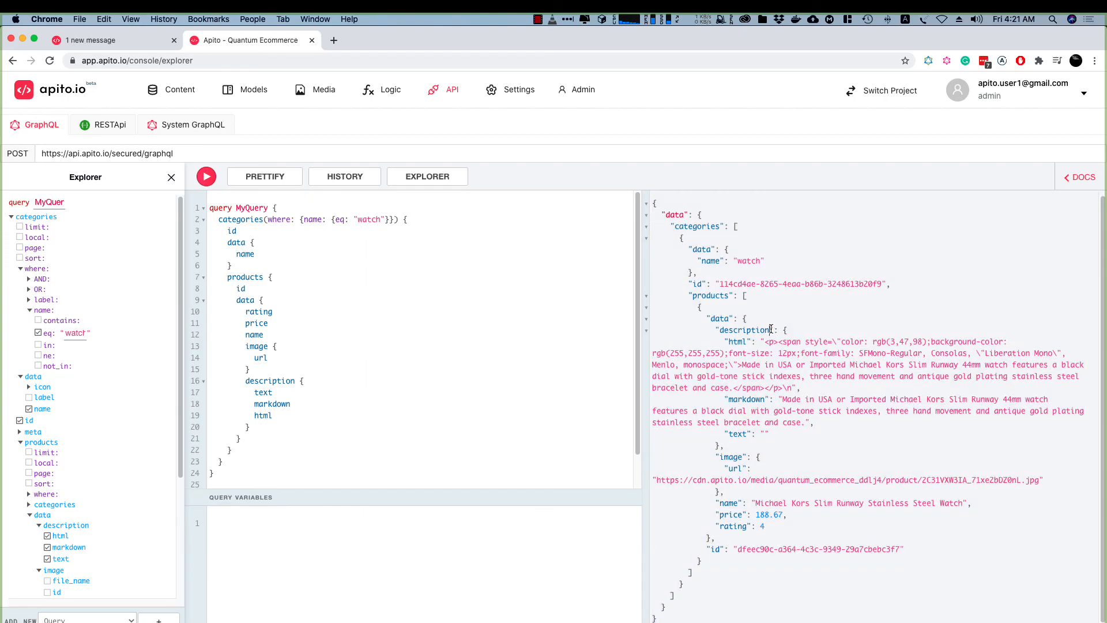